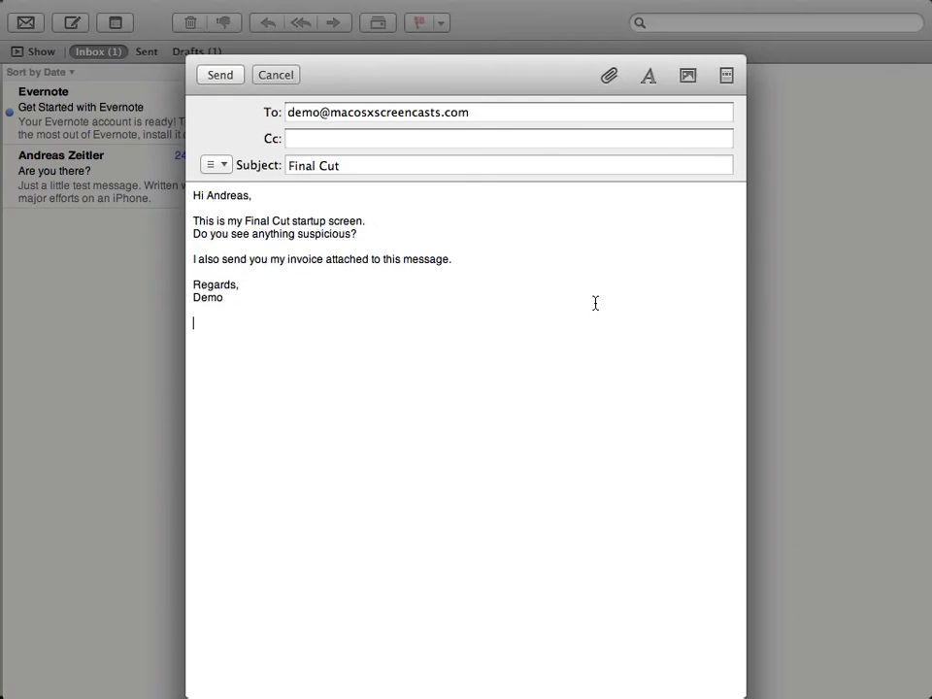
Add final cut.png from the desktop and Invoice.pdf from DEVONthink's Demo database to the Yoink shelf.
{"action": "key", "text": "ctrl+Left"}
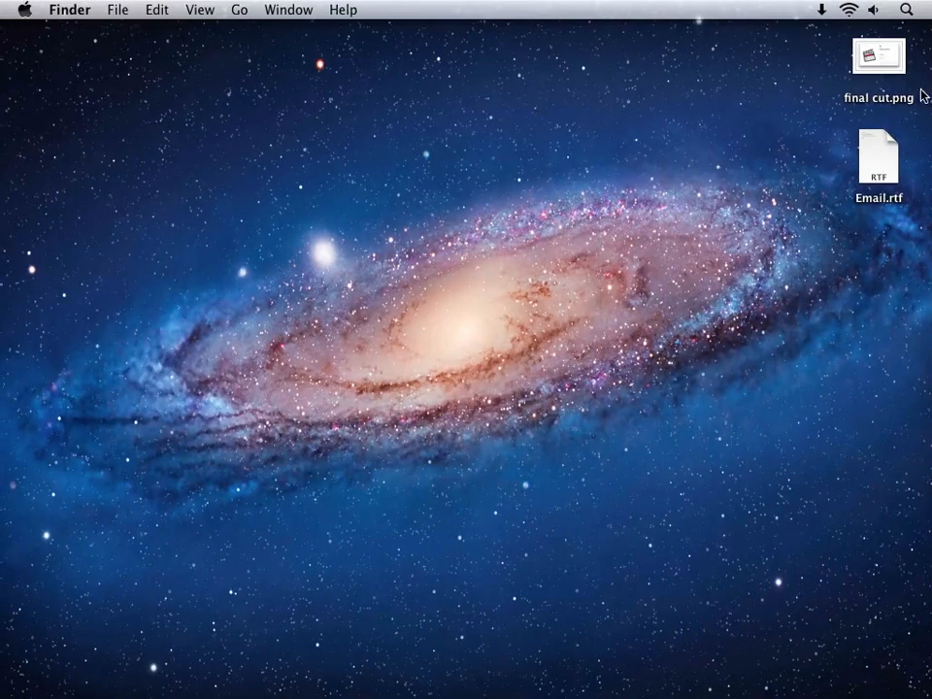
{"action": "left_click_drag", "start_coordinate": [908, 78], "coordinate": [73, 346]}
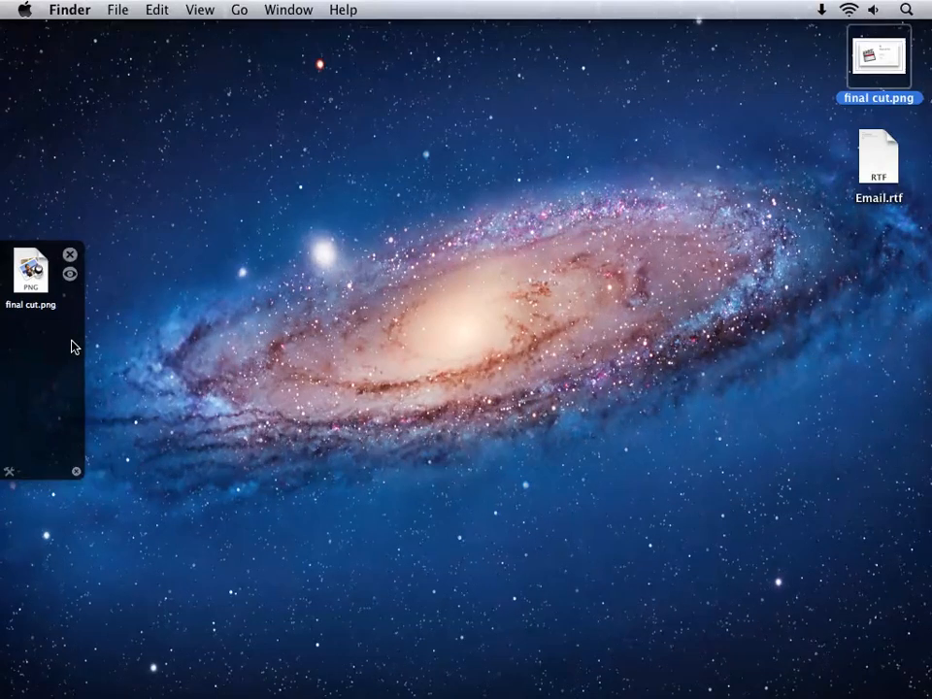
{"action": "key", "text": "super+Tab"}
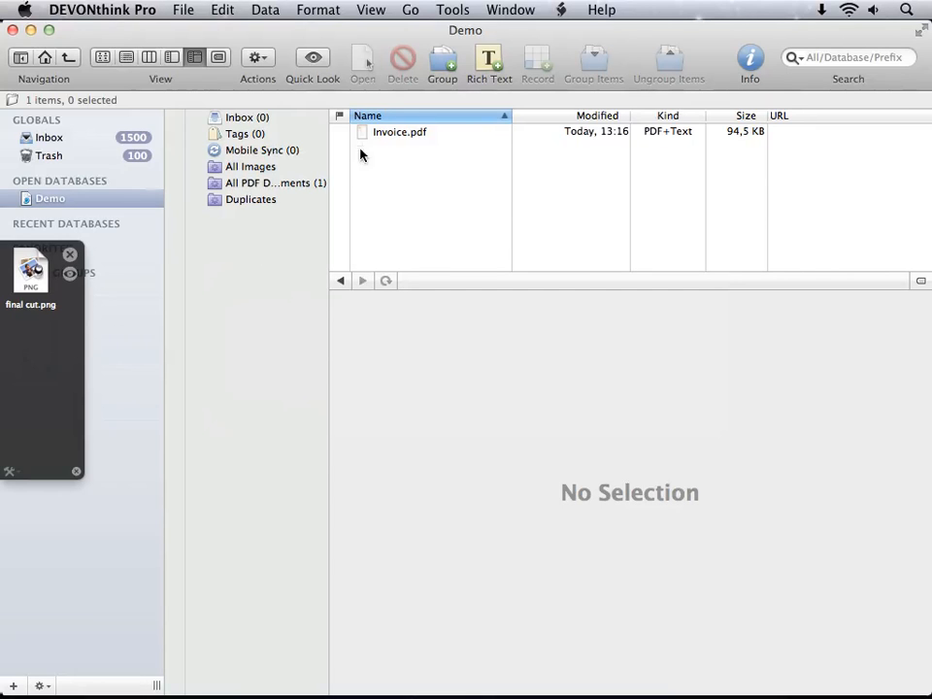
{"action": "left_click_drag", "start_coordinate": [365, 141], "coordinate": [53, 323]}
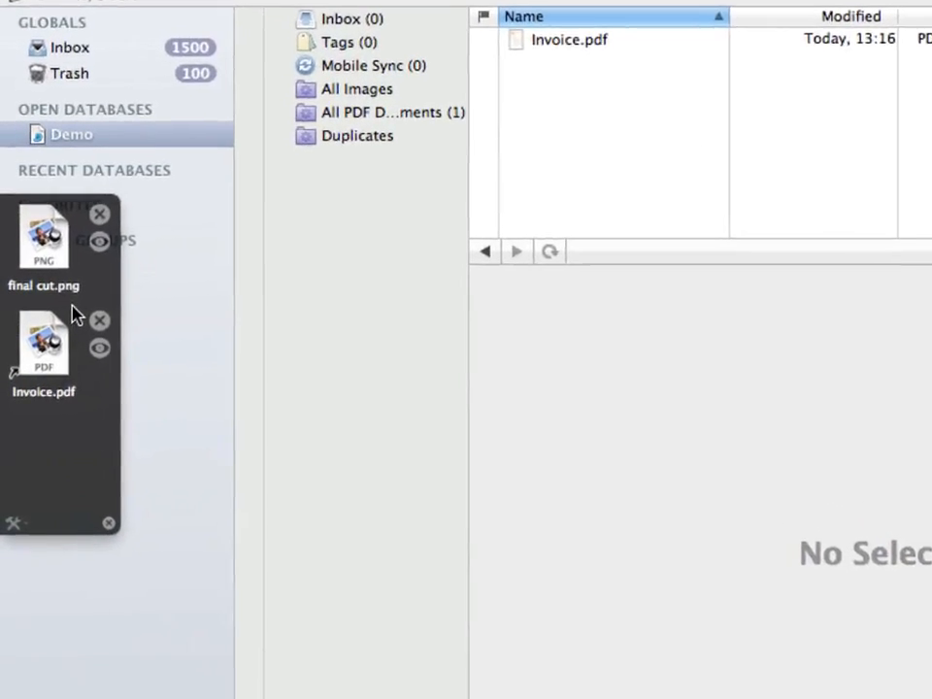
Preview final cut.png and Invoice.pdf from the Yoink shelf.
{"action": "left_click", "coordinate": [105, 234]}
{"action": "left_click", "coordinate": [104, 235]}
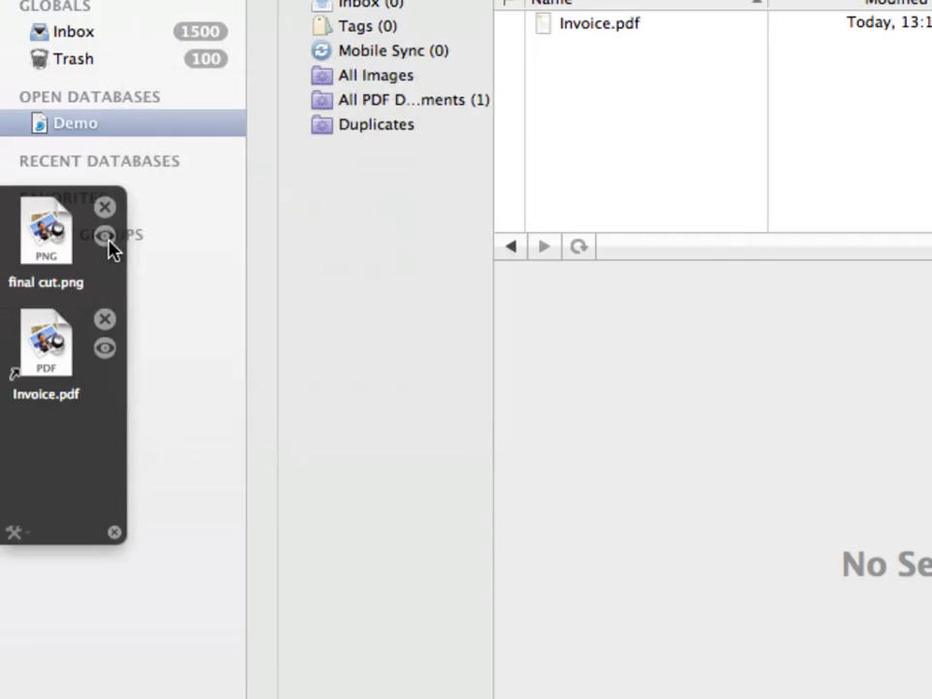
{"action": "left_click", "coordinate": [105, 349]}
{"action": "left_click", "coordinate": [104, 349]}
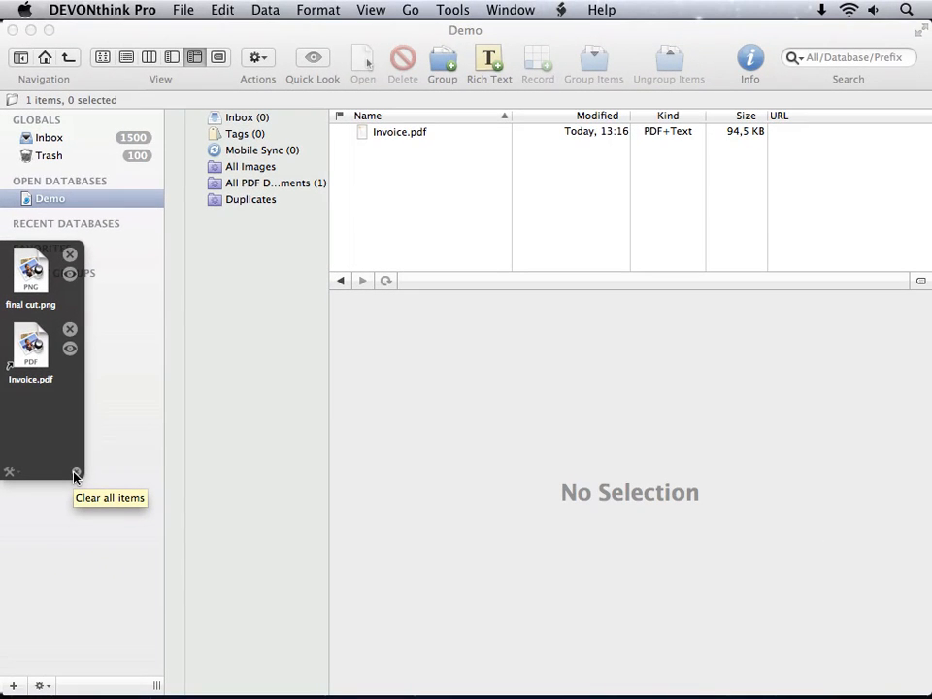
Switch to the Mail draft and insert final cut.png from the shelf between blank lines below the Final Cut startup screen sentence.
{"action": "key", "text": "ctrl+Right"}
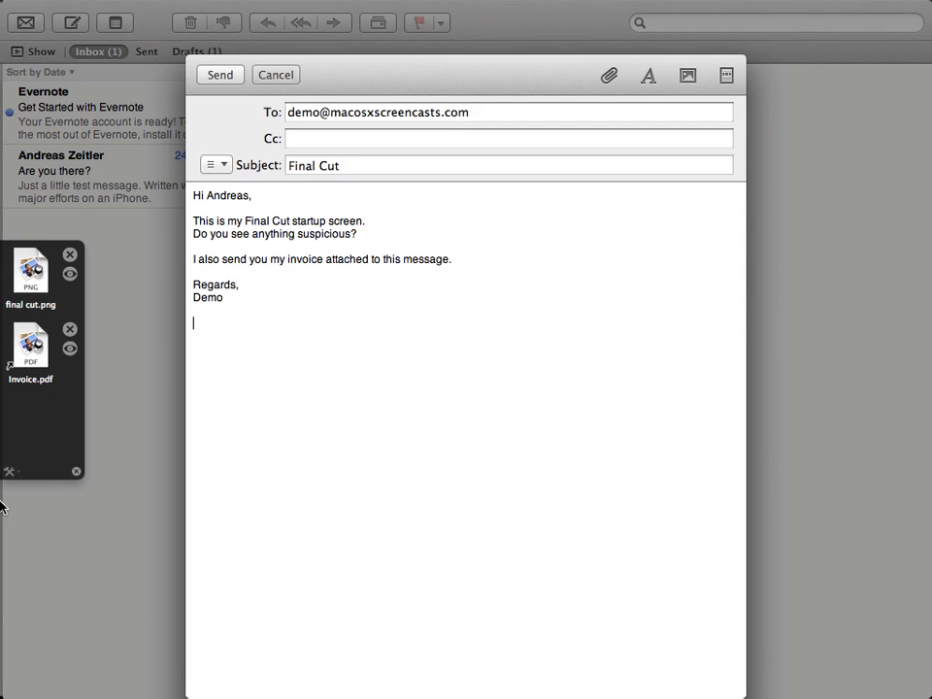
{"action": "left_click", "coordinate": [366, 221]}
{"action": "key", "text": "Return"}
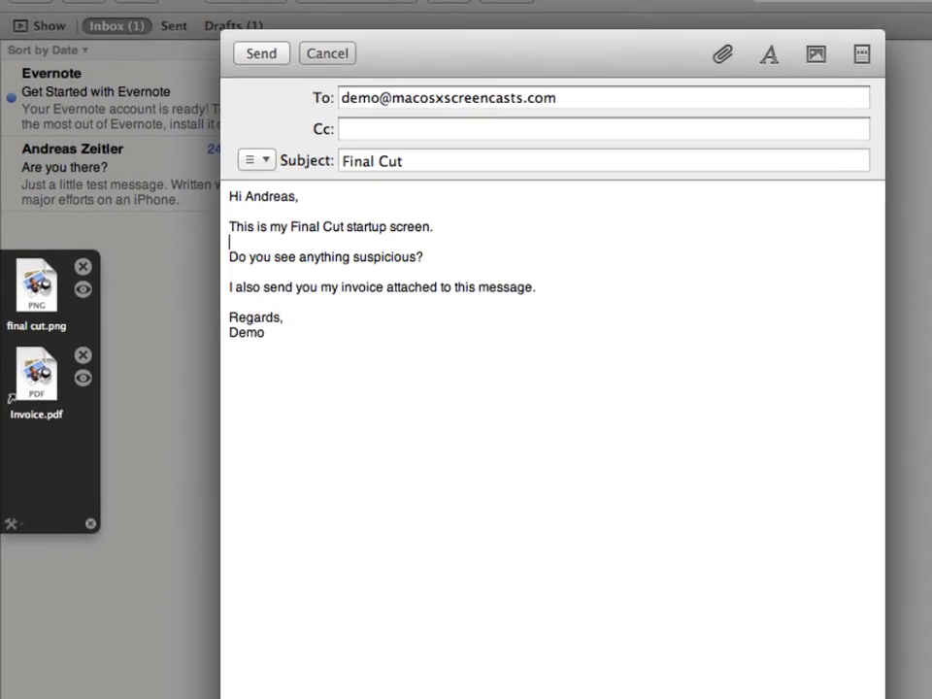
{"action": "key", "text": "Return"}
{"action": "key", "text": "Return"}
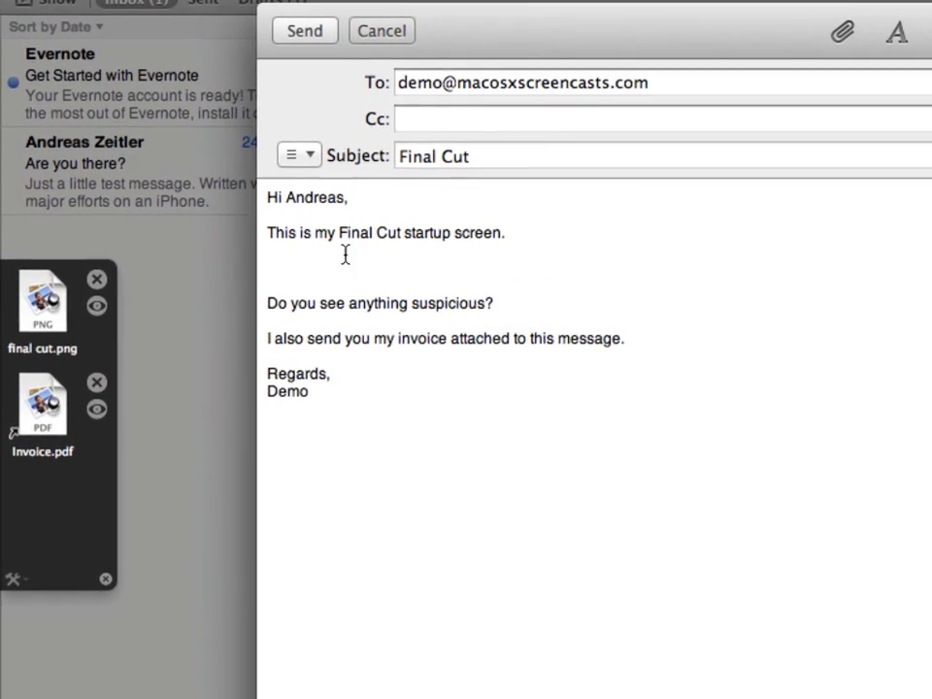
{"action": "left_click_drag", "start_coordinate": [45, 318], "coordinate": [284, 279]}
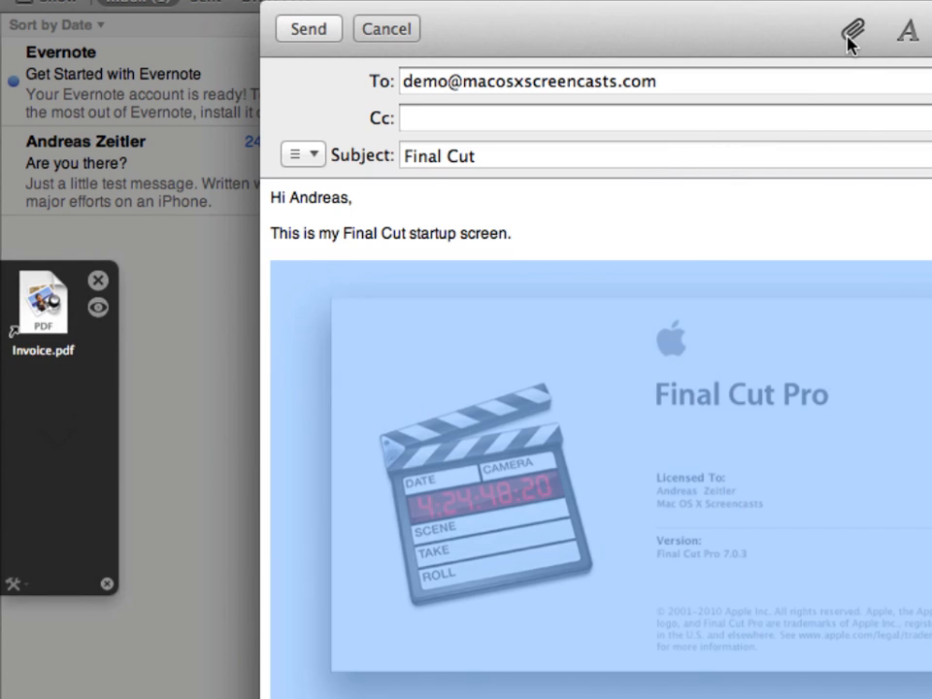
Attach Invoice.pdf to the message by dropping it from the Yoink shelf into the attachment file chooser.
{"action": "left_click", "coordinate": [851, 34]}
{"action": "left_click", "coordinate": [297, 214]}
{"action": "left_click_drag", "start_coordinate": [71, 316], "coordinate": [607, 204]}
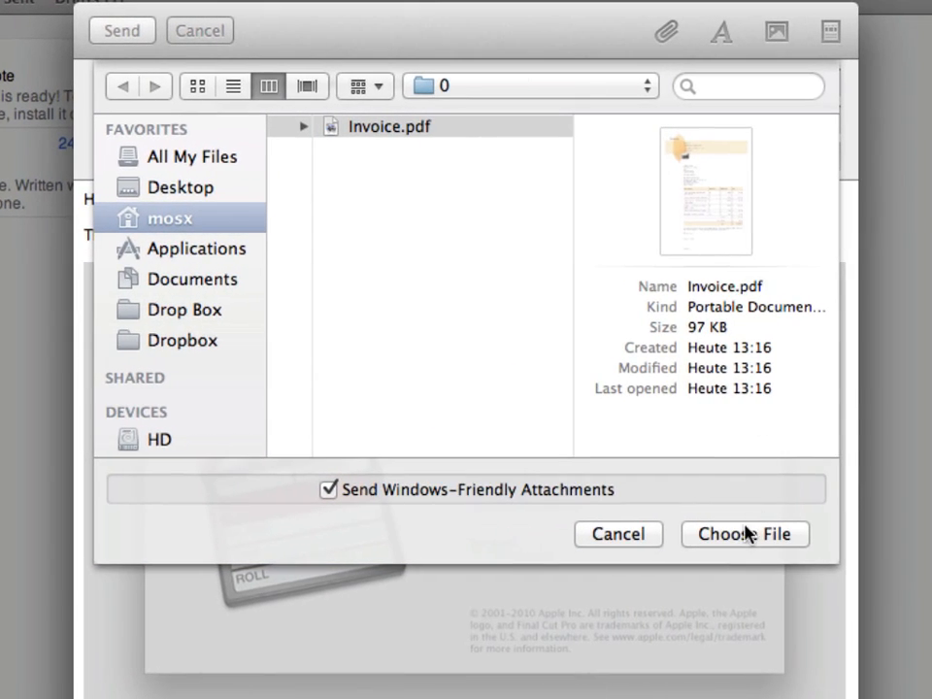
{"action": "left_click", "coordinate": [745, 533]}
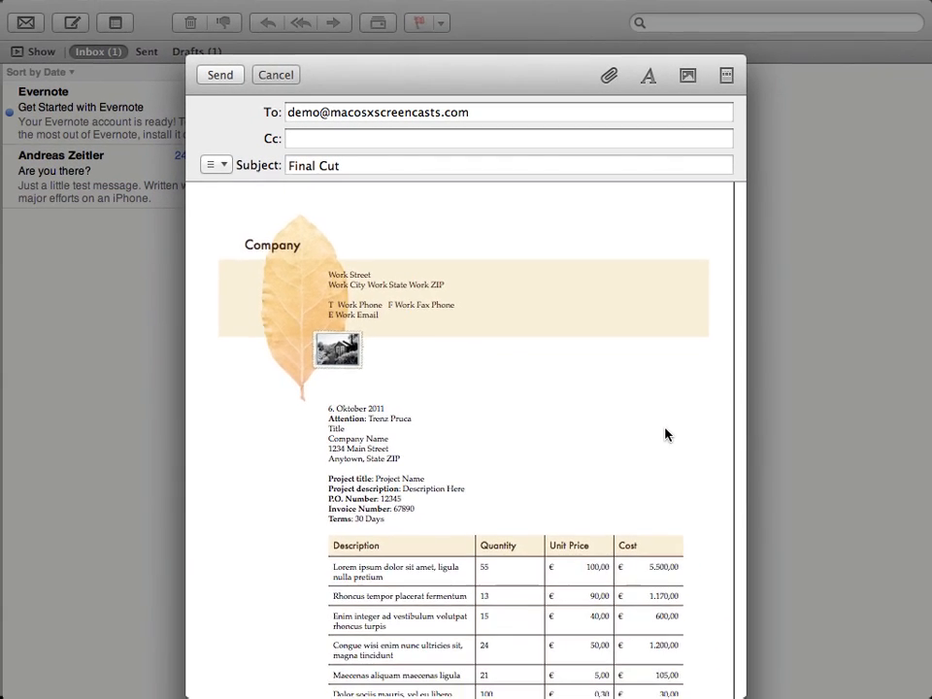
Add the Final Cut image from the message body to the Yoink shelf.
{"action": "scroll", "coordinate": [666, 434], "scroll_direction": "up", "scroll_amount": 10}
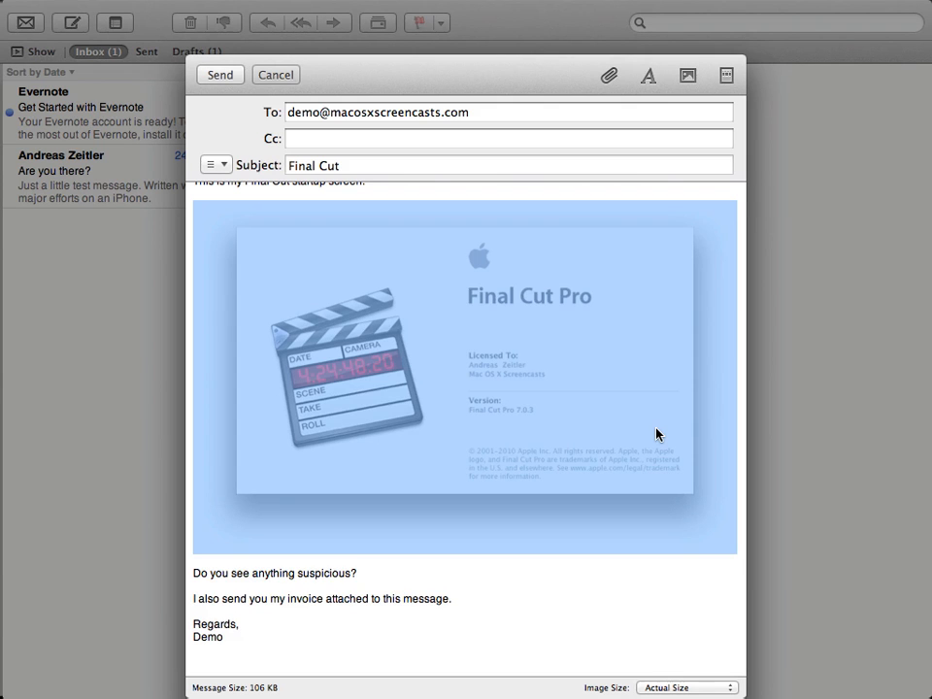
{"action": "left_click_drag", "start_coordinate": [656, 434], "coordinate": [60, 348]}
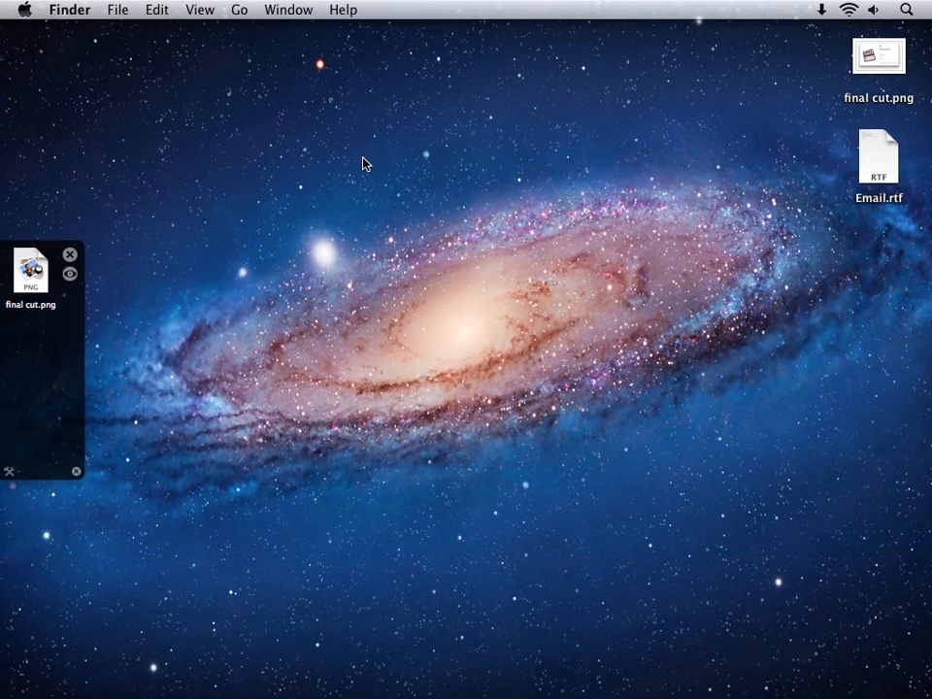
Open Yoink's preferences and check the option menus of its shelf and menu bar icon.
{"action": "key", "text": "super+space"}
{"action": "key", "text": "Return"}
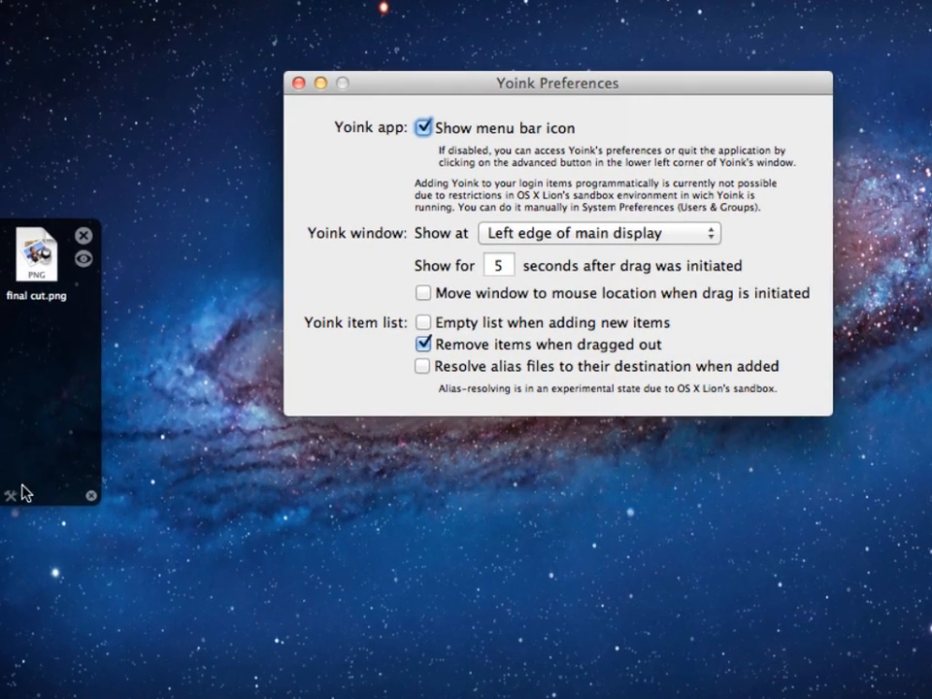
{"action": "left_click", "coordinate": [9, 471]}
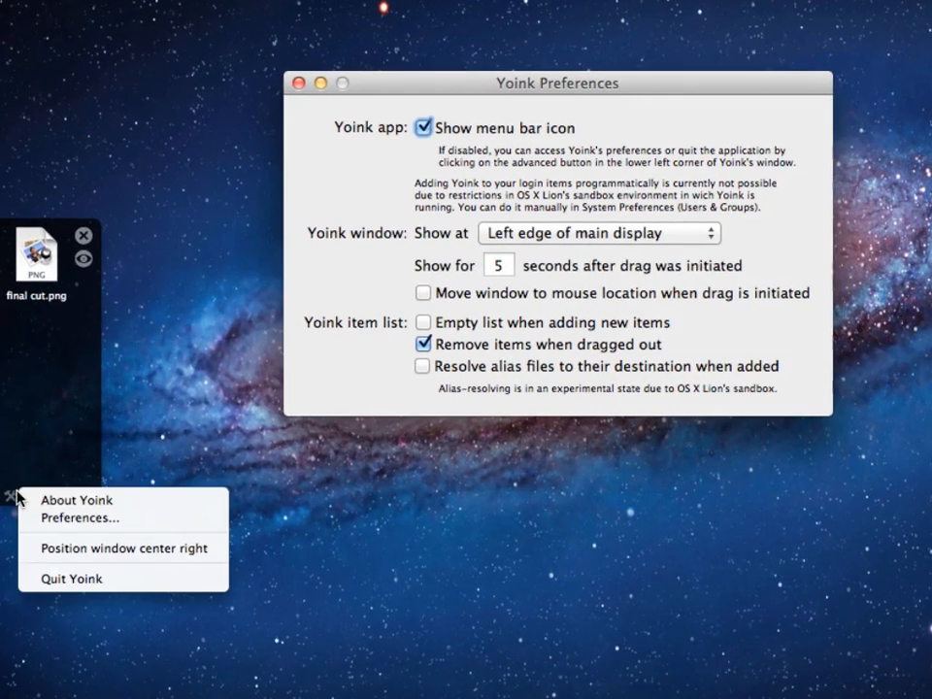
{"action": "left_click", "coordinate": [33, 520]}
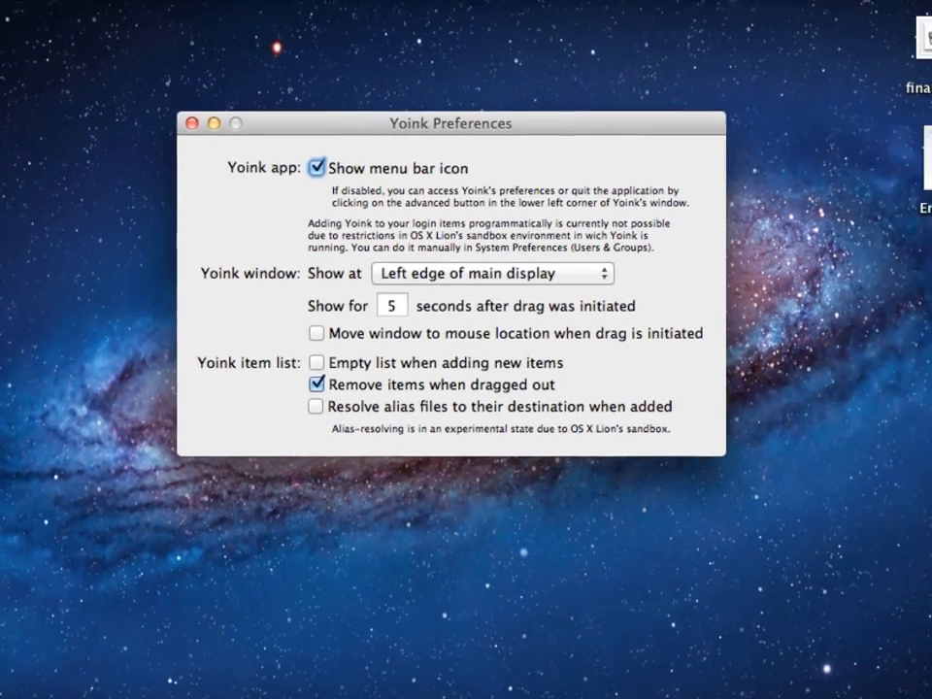
{"action": "left_click", "coordinate": [798, 11]}
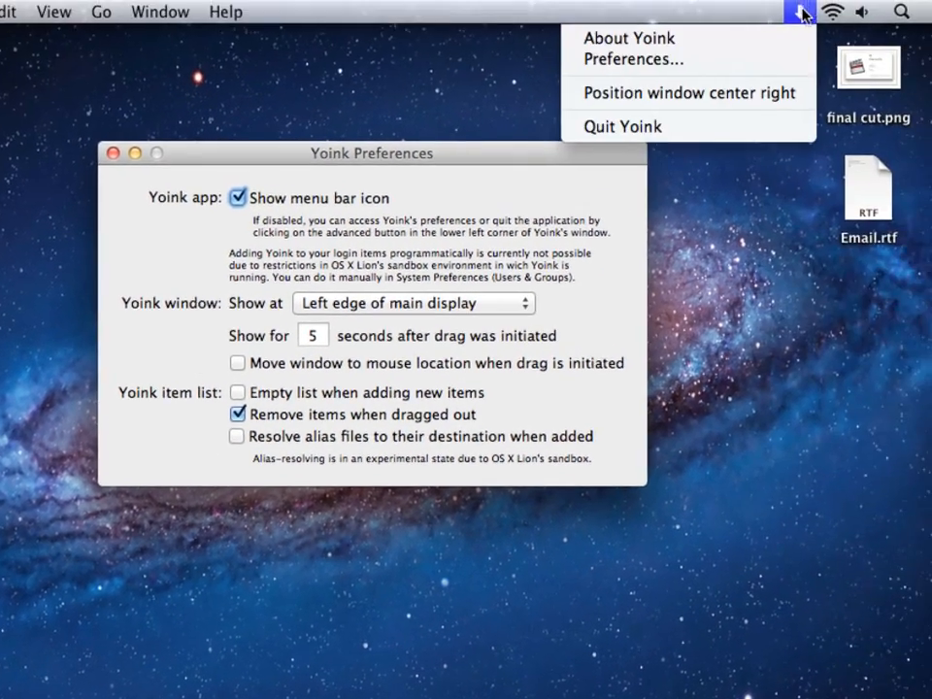
{"action": "left_click", "coordinate": [790, 58]}
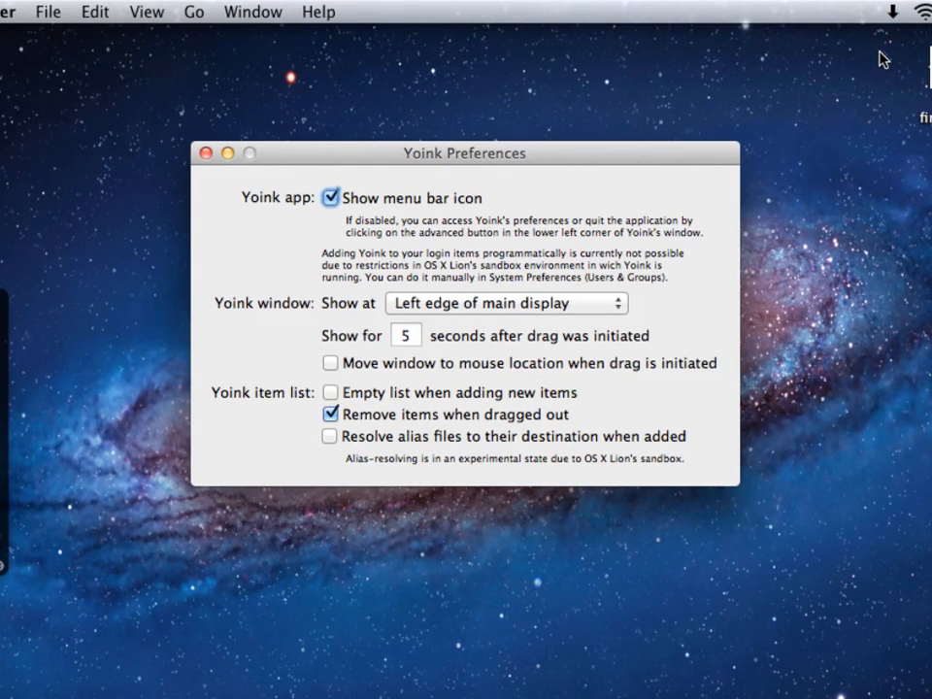
Hide Yoink's menu bar icon and set its window to show at the right edge of the main display.
{"action": "left_click", "coordinate": [392, 198]}
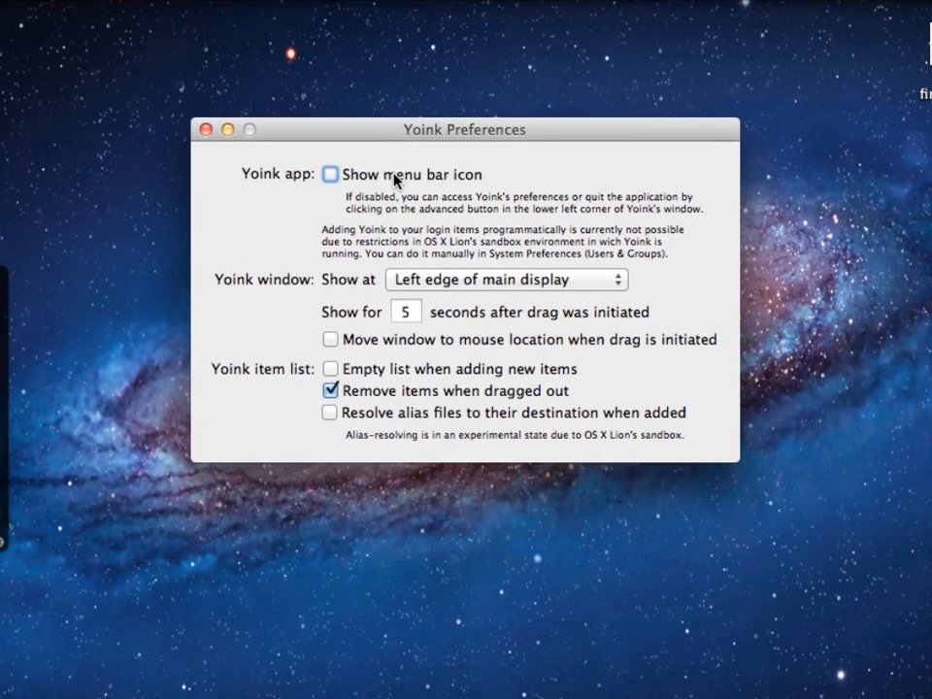
{"action": "left_click", "coordinate": [407, 278]}
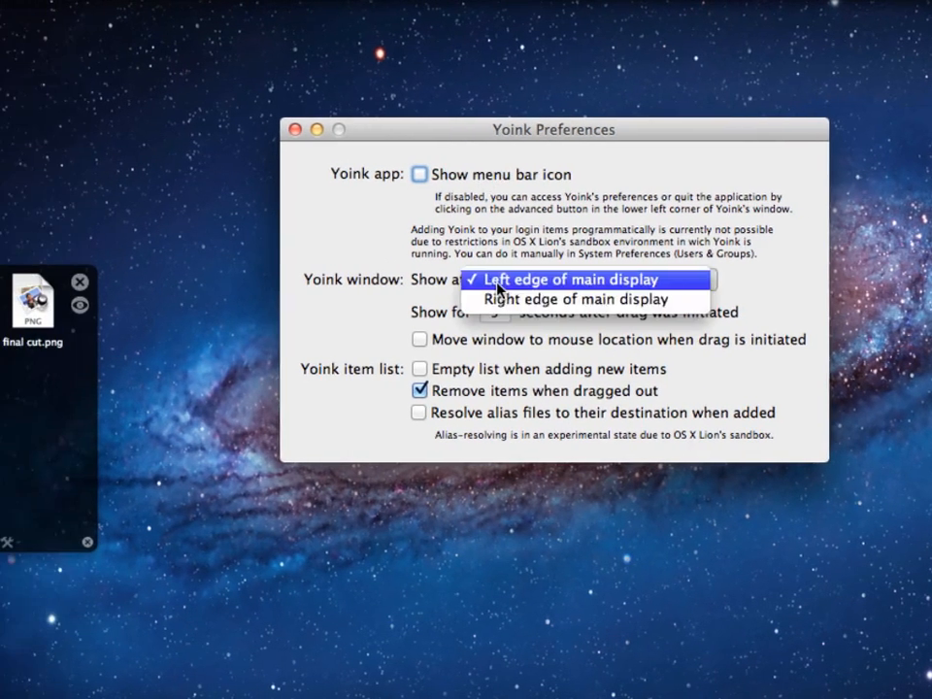
{"action": "left_click", "coordinate": [501, 298]}
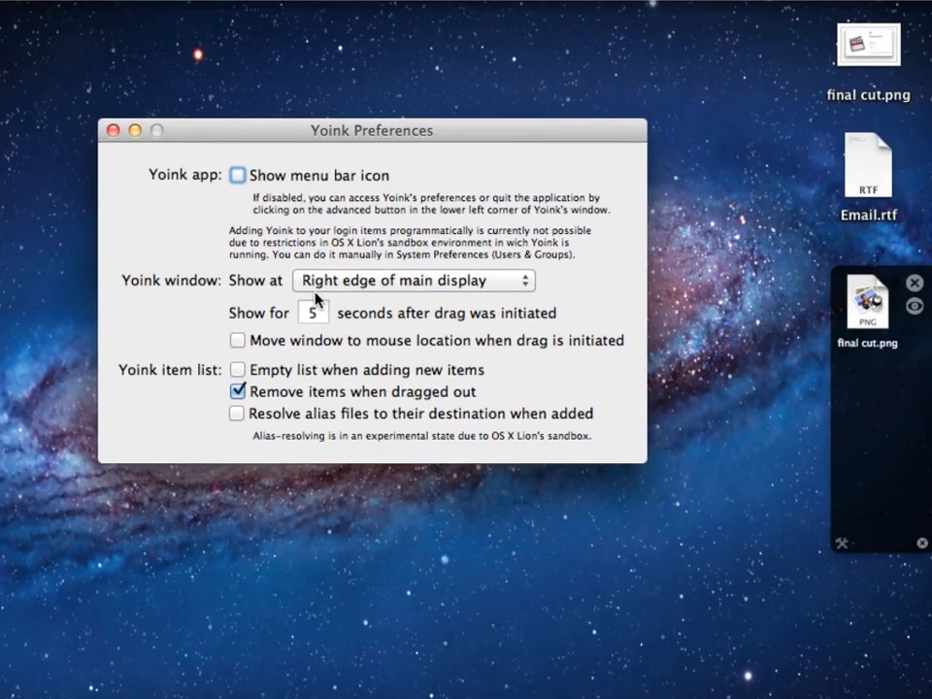
Enable moving the Yoink window to the mouse location when a drag is initiated and test it with final cut.png.
{"action": "left_click", "coordinate": [294, 347]}
{"action": "mouse_move", "coordinate": [864, 44]}
{"action": "left_mouse_down"}
{"action": "mouse_move", "coordinate": [791, 50]}
{"action": "mouse_move", "coordinate": [858, 41]}
{"action": "left_mouse_up"}
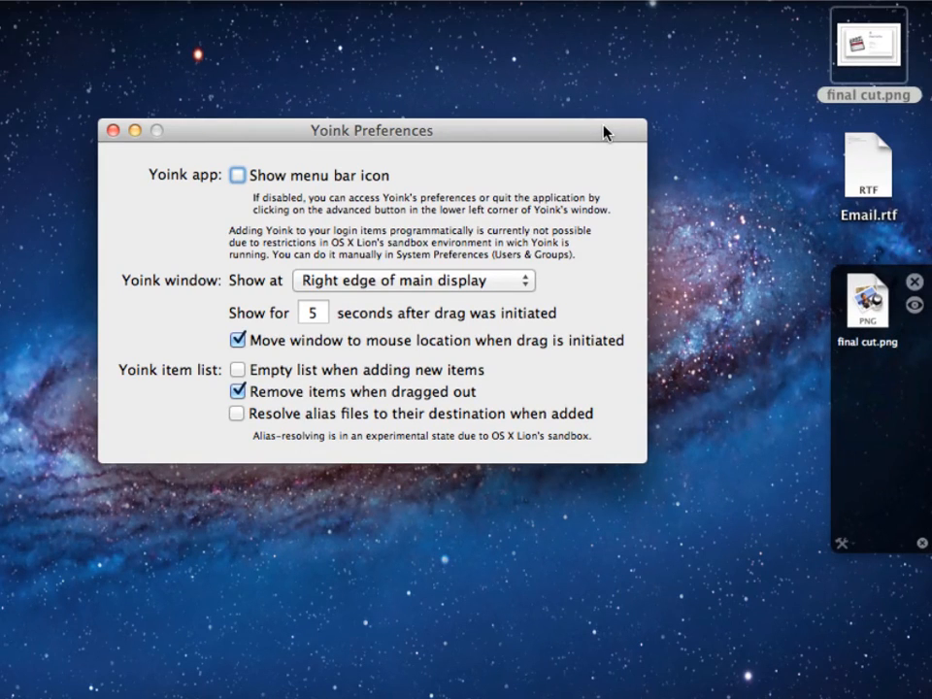
{"action": "left_click", "coordinate": [368, 381]}
{"action": "left_click", "coordinate": [369, 382]}
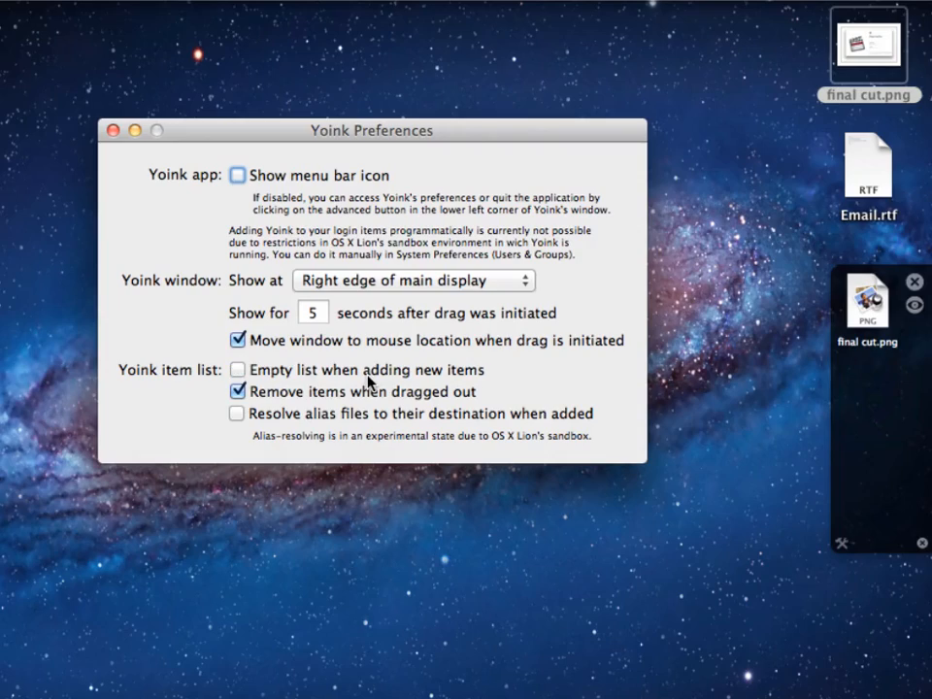
{"action": "left_click", "coordinate": [343, 421]}
{"action": "left_click", "coordinate": [339, 422]}
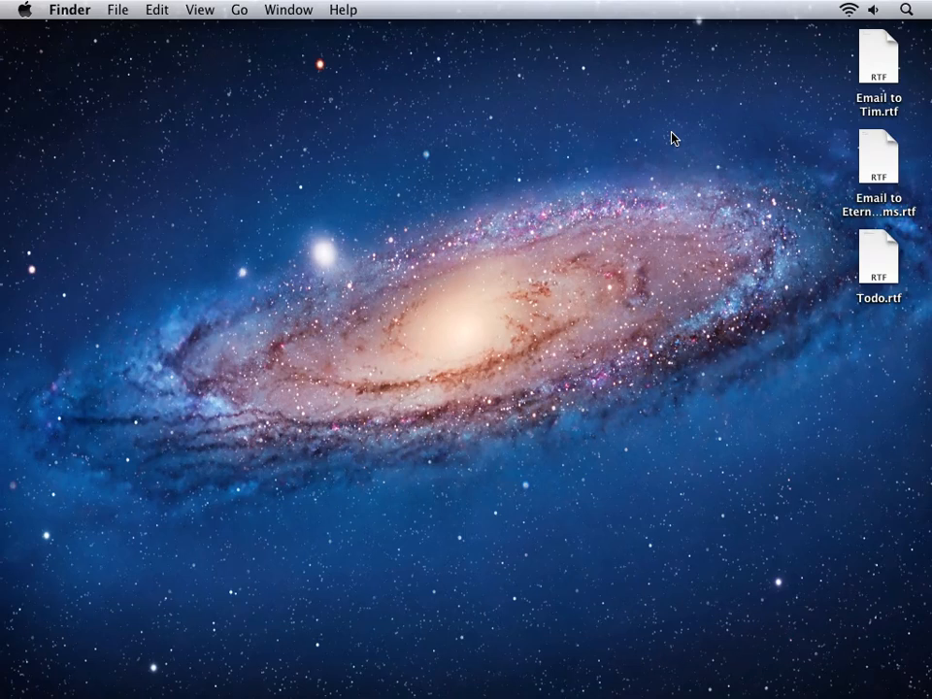
Add the three RTF files on the desktop to the Yoink shelf and open the two email documents from it.
{"action": "left_click_drag", "start_coordinate": [725, 250], "coordinate": [62, 290]}
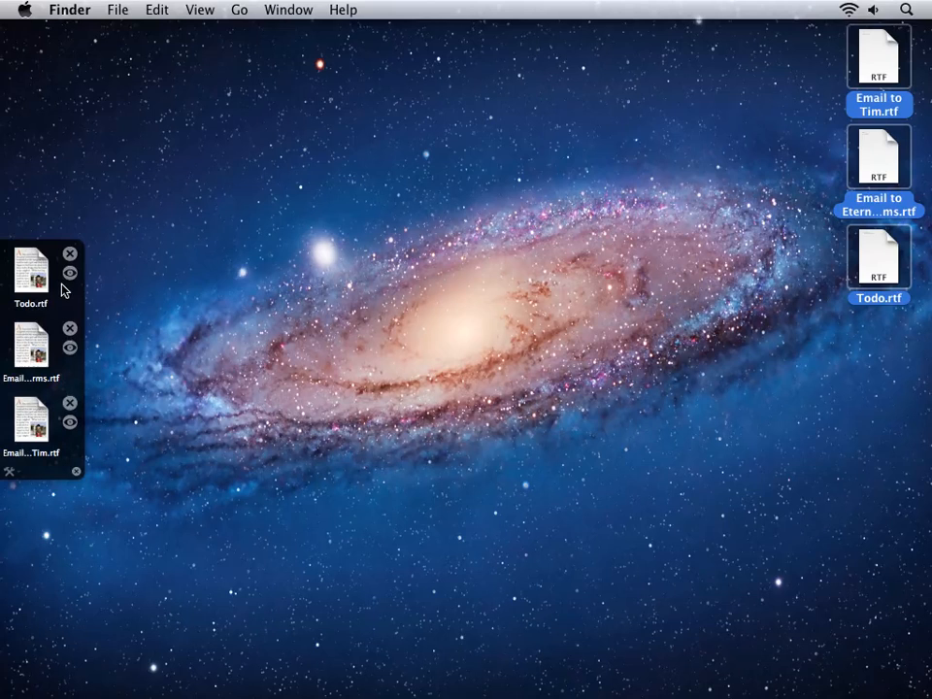
{"action": "double_click", "coordinate": [30, 344]}
{"action": "double_click", "coordinate": [32, 422]}
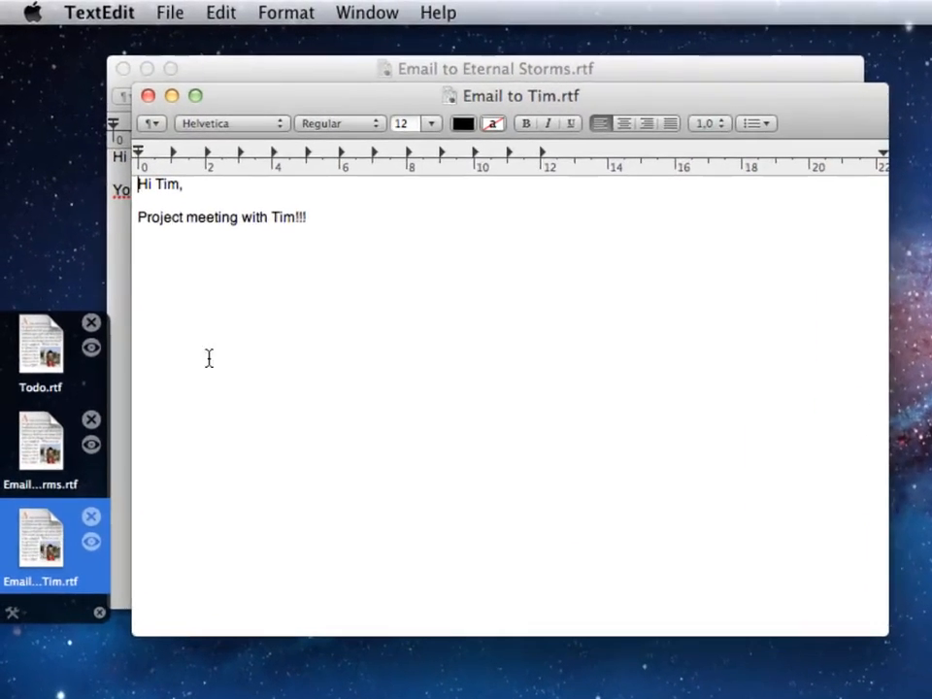
Create a new email from the full text of the project meeting document with the New Email With Selection service.
{"action": "key", "text": "super+a"}
{"action": "left_click", "coordinate": [102, 13]}
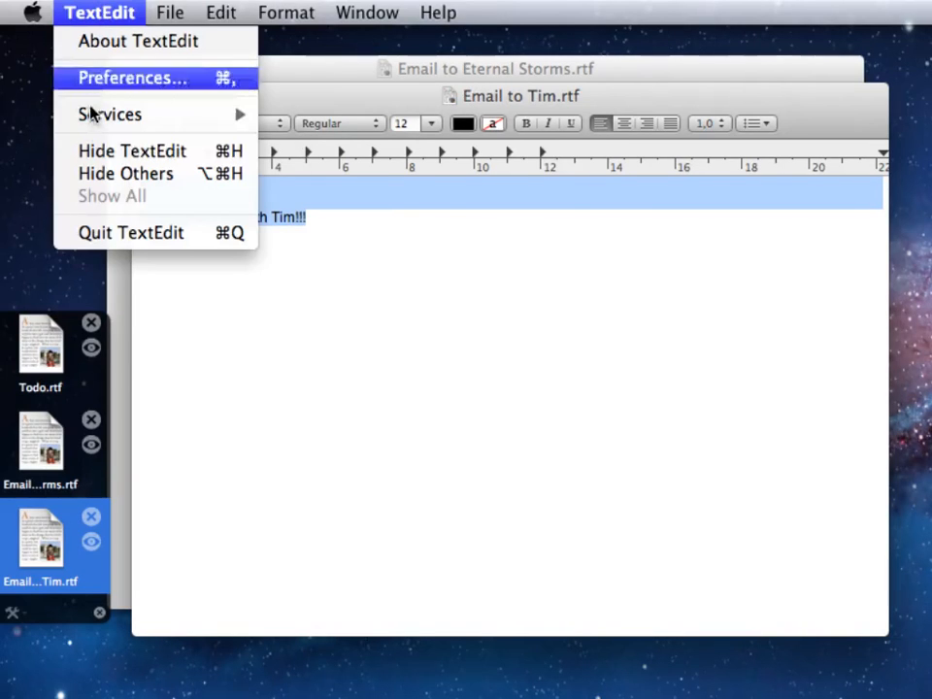
{"action": "mouse_move", "coordinate": [176, 112]}
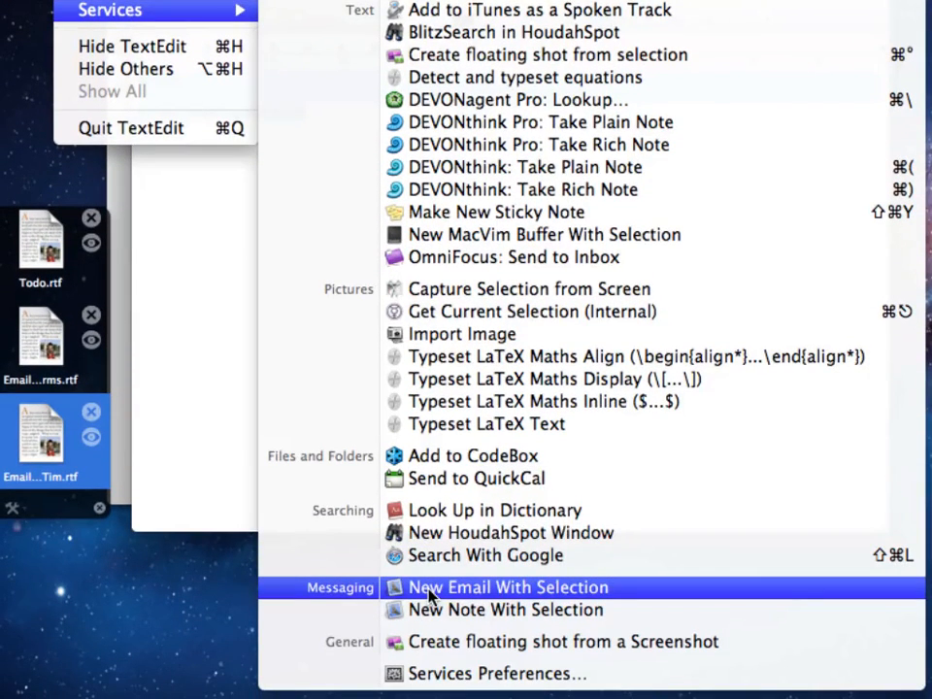
{"action": "left_click", "coordinate": [430, 588]}
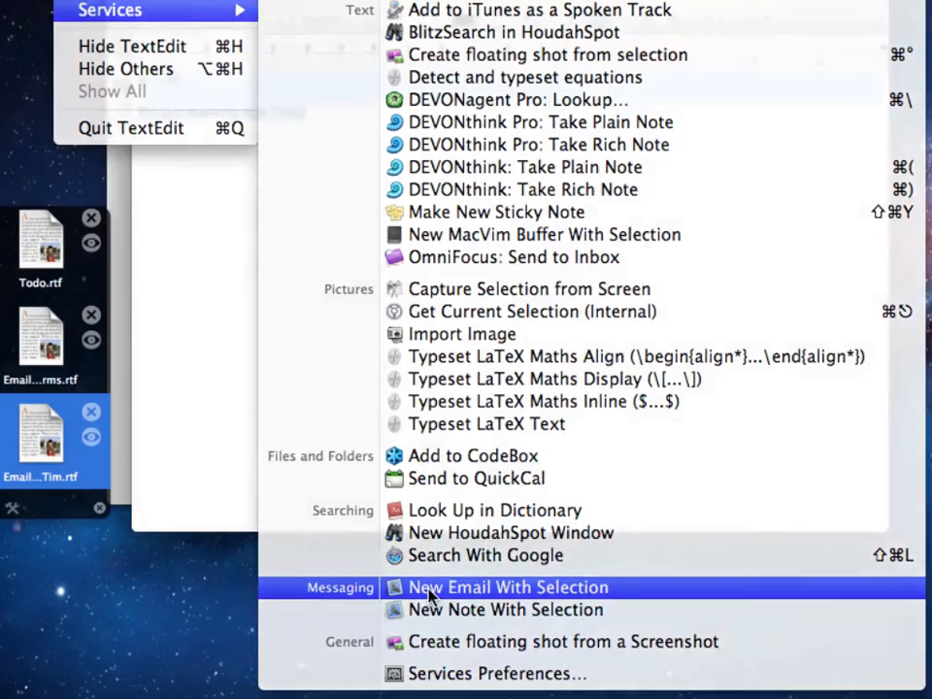
{"action": "left_click", "coordinate": [38, 268]}
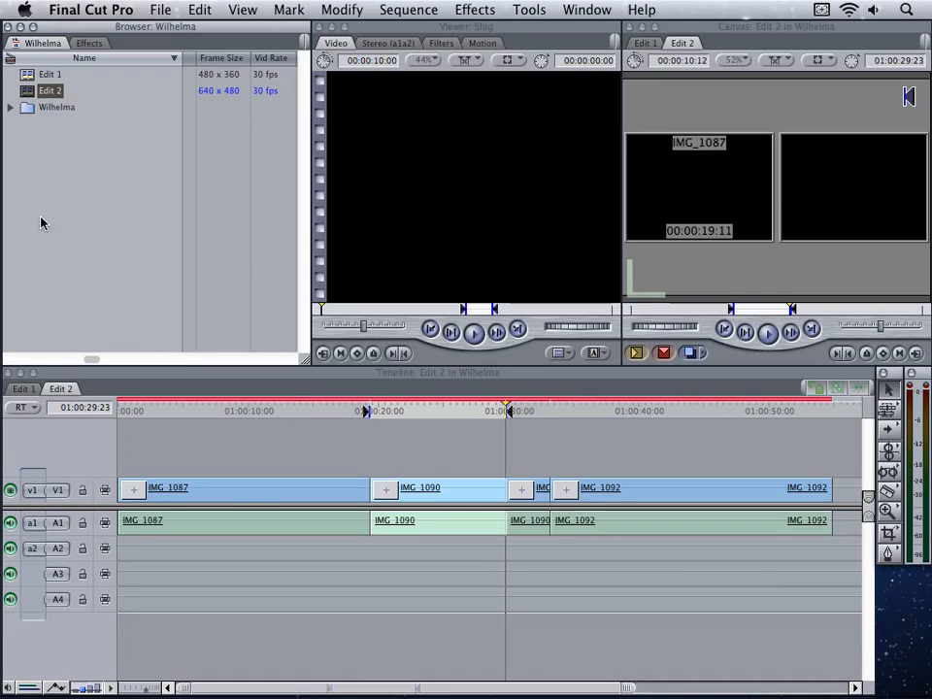
Open the settings of the Edit 1 sequence in Final Cut Pro and note "Frame Size: 480x360" in a TextEdit document.
{"action": "right_click", "coordinate": [29, 72]}
{"action": "left_click", "coordinate": [37, 275]}
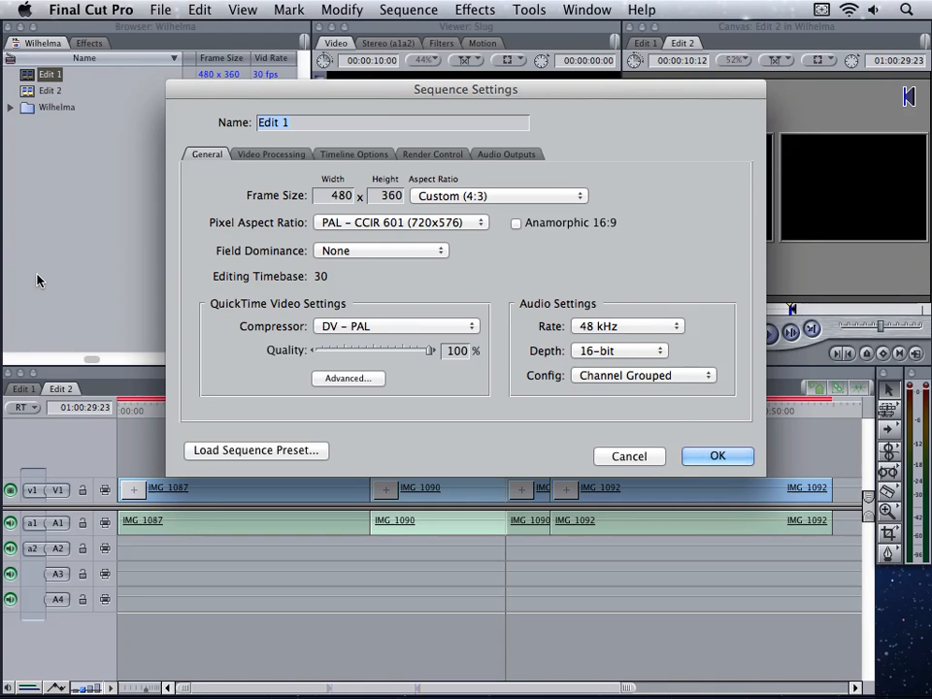
{"action": "key", "text": "super+Tab"}
{"action": "type", "text": "Fram"}
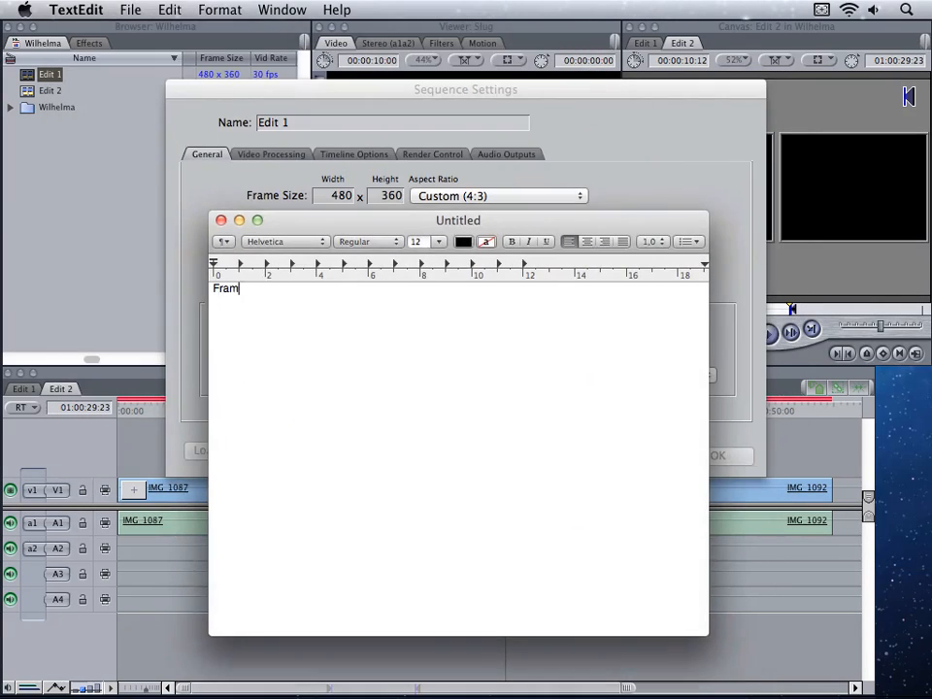
{"action": "type", "text": "e Size: 480x360"}
{"action": "key", "text": "Return"}
Add the lines "Aspect Ratio: Custom 4:3", "Pixel Aspect: PAL - CCIR 601" and "Anamorphic: No" to the notes document.
{"action": "type", "text": "Aspect Ratio: C"}
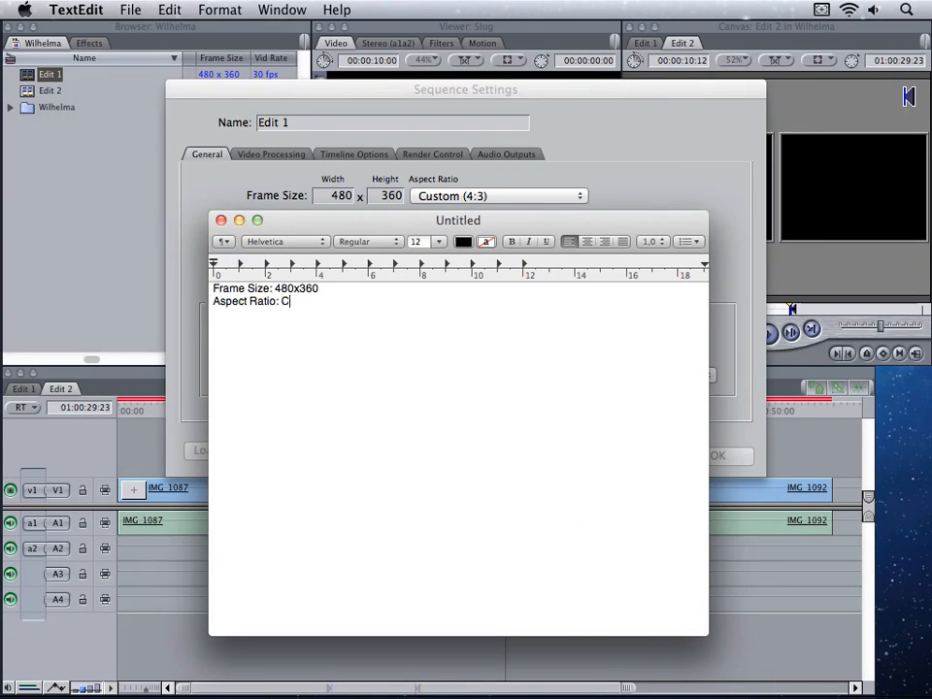
{"action": "type", "text": "ustom 4:3"}
{"action": "left_click_drag", "start_coordinate": [410, 224], "coordinate": [410, 249]}
{"action": "key", "text": "Return"}
{"action": "type", "text": "Pixel Aspect: PAL - CCI"}
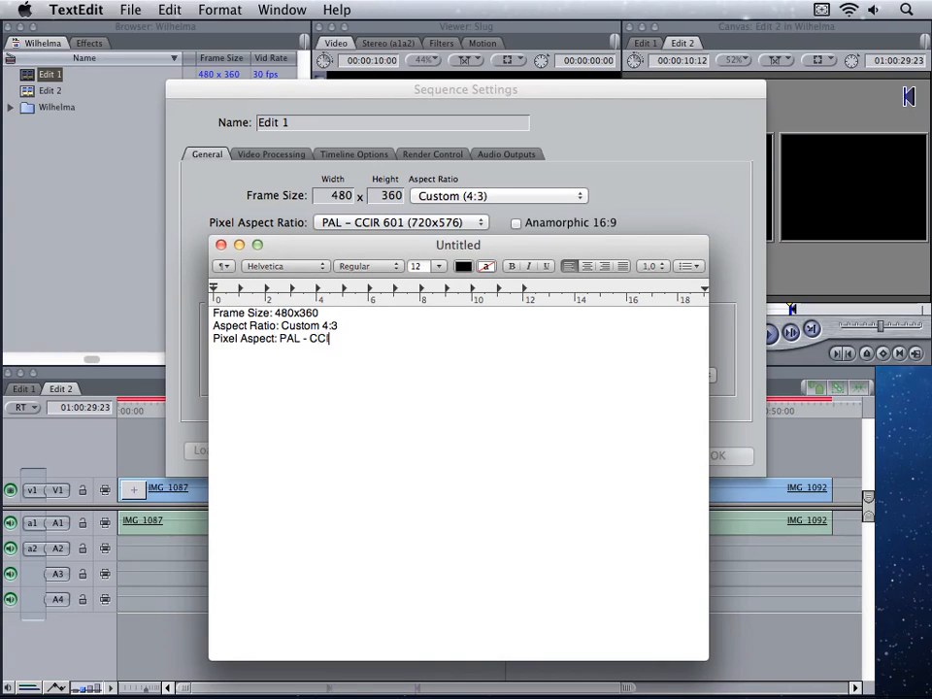
{"action": "type", "text": "R 601"}
{"action": "key", "text": "Return"}
{"action": "type", "text": "Anamorphic: No"}
{"action": "key", "text": "Return"}
{"action": "key", "text": "Return"}
Note "Field Dominance: None" and, under a "QT Video Setting:" heading, "Compressor DV - PAL", keeping the sequence settings in view.
{"action": "left_click_drag", "start_coordinate": [475, 244], "coordinate": [713, 209]}
{"action": "type", "text": "Field dominance: None"}
{"action": "key", "text": "Return"}
{"action": "key", "text": "Return"}
{"action": "type", "text": "QT Video Setting: "}
{"action": "type", "text": "C"}
{"action": "key", "text": "BackSpace"}
{"action": "key", "text": "Return"}
{"action": "type", "text": "Compressor DV - PAL"}
{"action": "key", "text": "Return"}
{"action": "left_click_drag", "start_coordinate": [785, 211], "coordinate": [384, 161]}
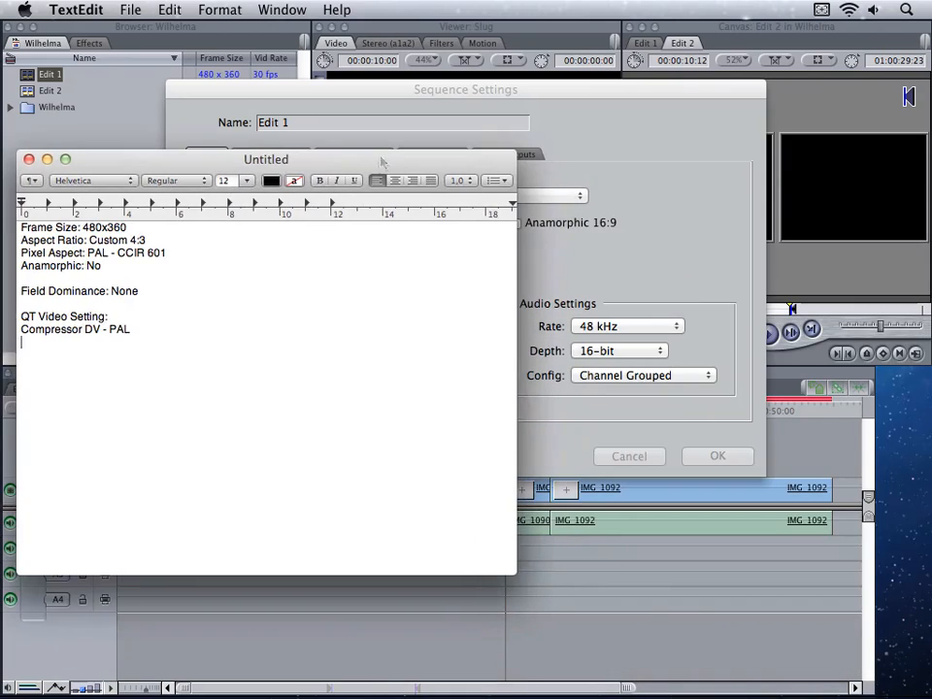
Add an "Audio Settings:" section to the notes with Rate: 48kHz, Depth: 16-bit and Config: Channel Grouped.
{"action": "key", "text": "Return"}
{"action": "type", "text": "Audio Settings"}
{"action": "left_click", "coordinate": [39, 281]}
{"action": "key", "text": "Return"}
{"action": "left_click", "coordinate": [97, 367]}
{"action": "type", "text": ":"}
{"action": "key", "text": "Return"}
{"action": "key", "text": "Return"}
{"action": "type", "text": "Rate: 48kHz"}
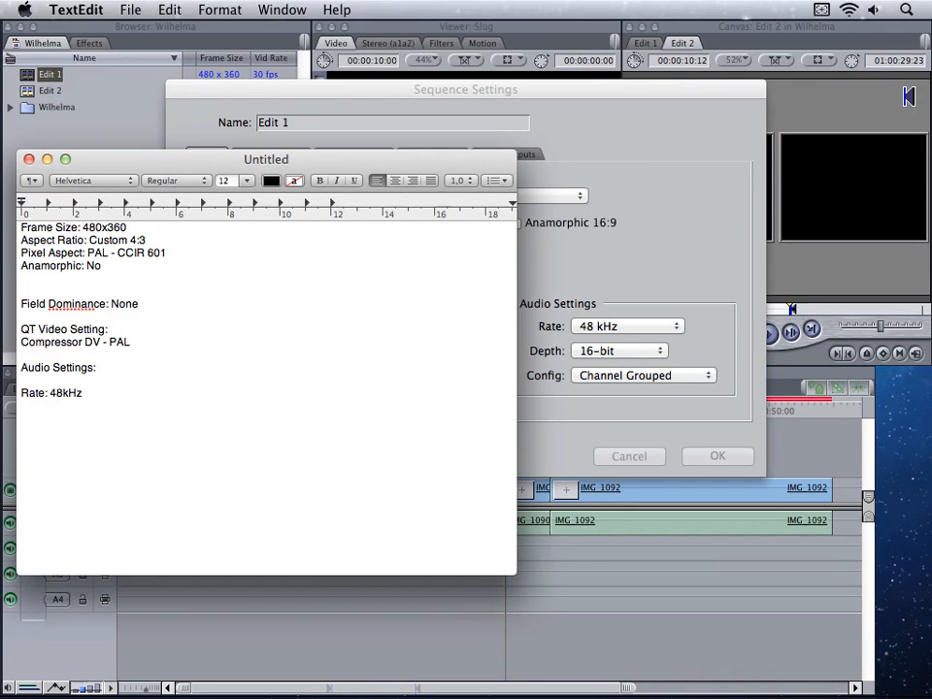
{"action": "key", "text": "Return"}
{"action": "type", "text": "Depth: 16-bit"}
{"action": "key", "text": "Return"}
{"action": "type", "text": "Config: Channel Grouped"}
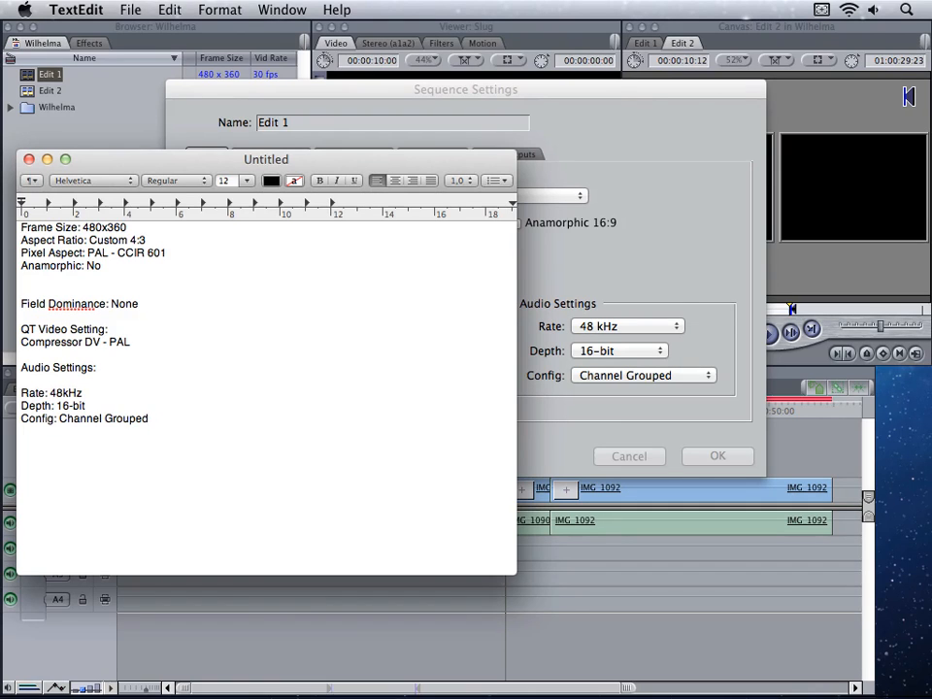
Close the Edit 1 settings, open the Edit 2 sequence settings and position the notes window for comparison.
{"action": "left_click", "coordinate": [666, 120]}
{"action": "key", "text": "Return"}
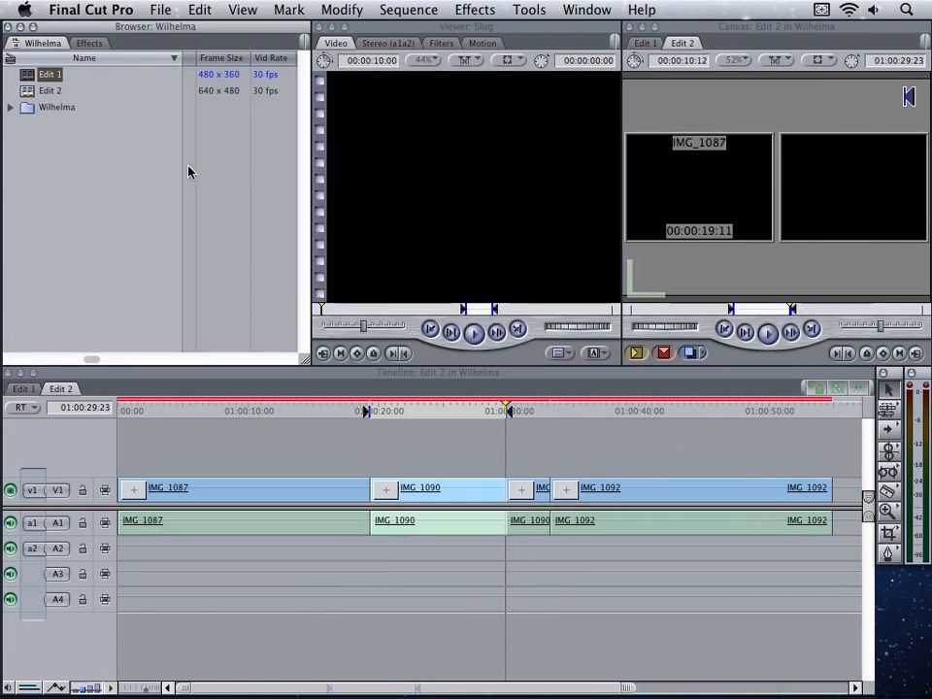
{"action": "right_click", "coordinate": [26, 90]}
{"action": "left_click", "coordinate": [69, 289]}
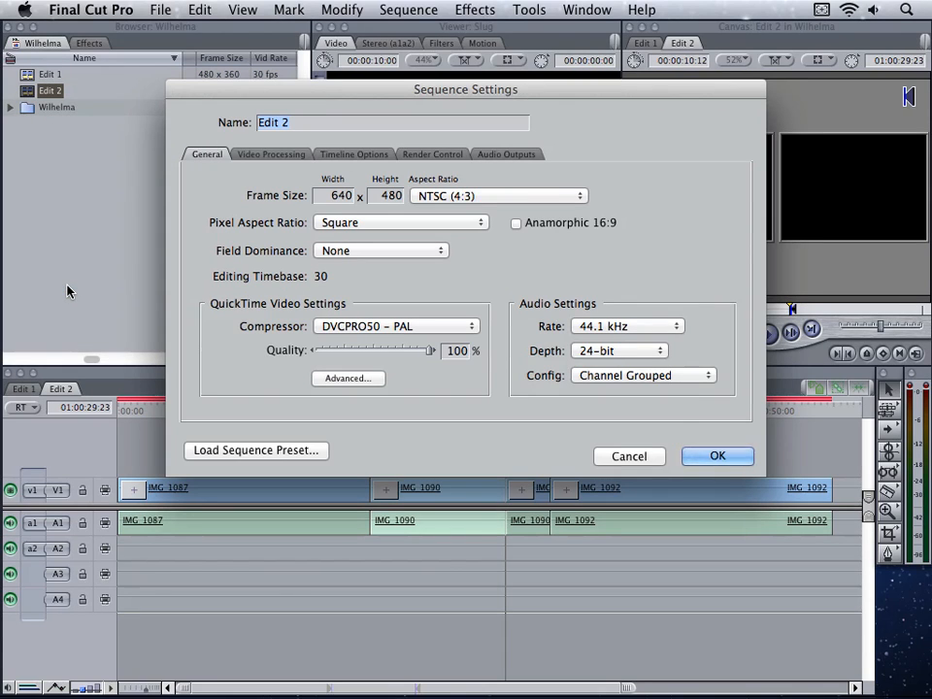
{"action": "key", "text": "super+Tab"}
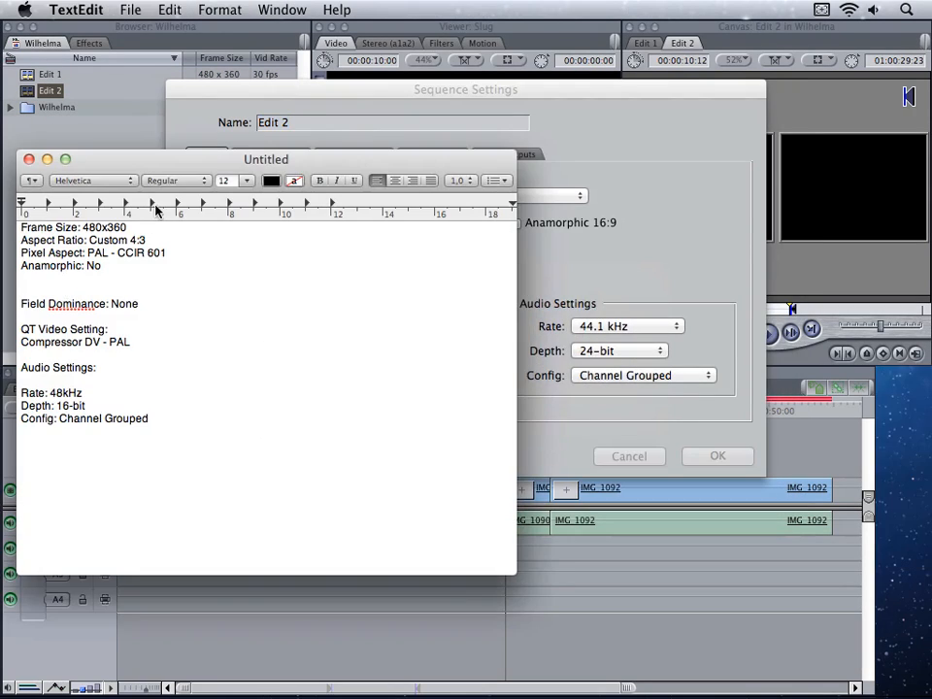
{"action": "left_click_drag", "start_coordinate": [257, 173], "coordinate": [599, 161]}
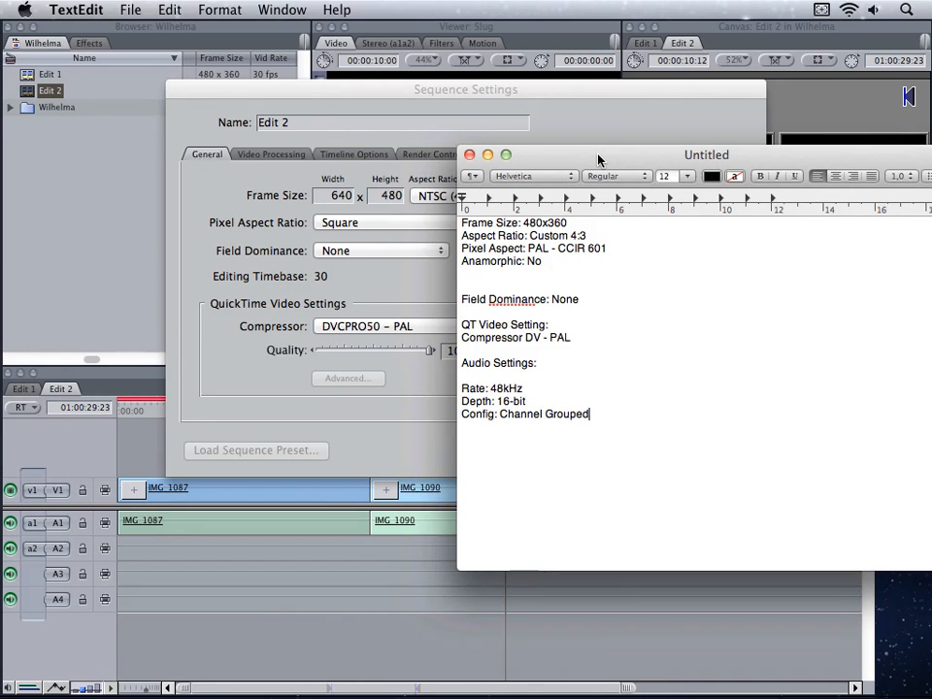
{"action": "left_click_drag", "start_coordinate": [599, 158], "coordinate": [454, 223]}
{"action": "key", "text": "super+Tab"}
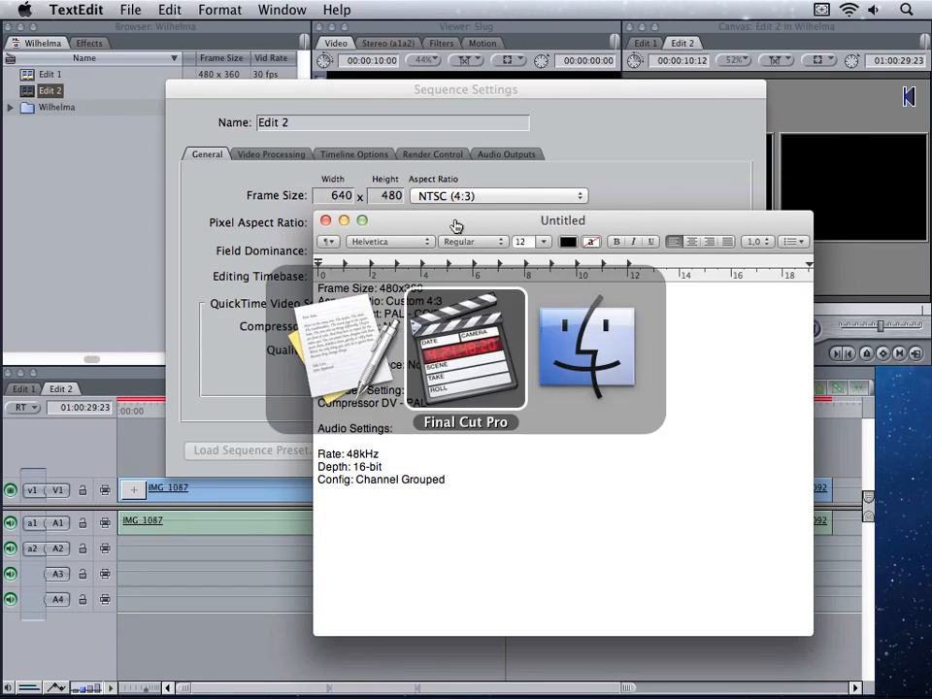
{"action": "key", "text": "super+Tab"}
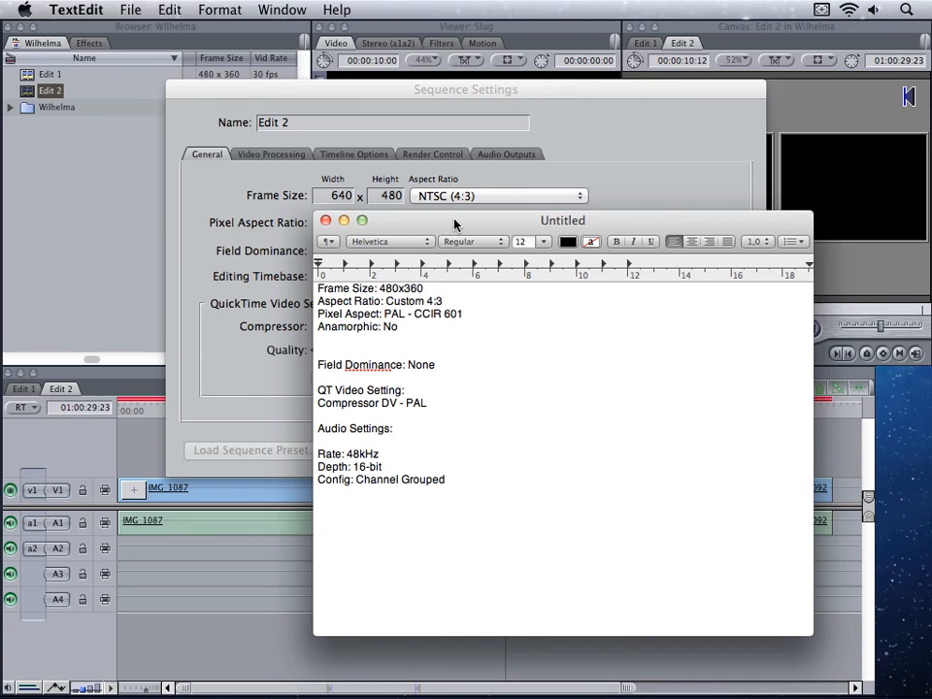
Set Edit 2's aspect ratio to Custom (4:3) and its frame size to 480 x 360.
{"action": "key", "text": "super+Tab"}
{"action": "left_click", "coordinate": [441, 196]}
{"action": "left_click", "coordinate": [425, 362]}
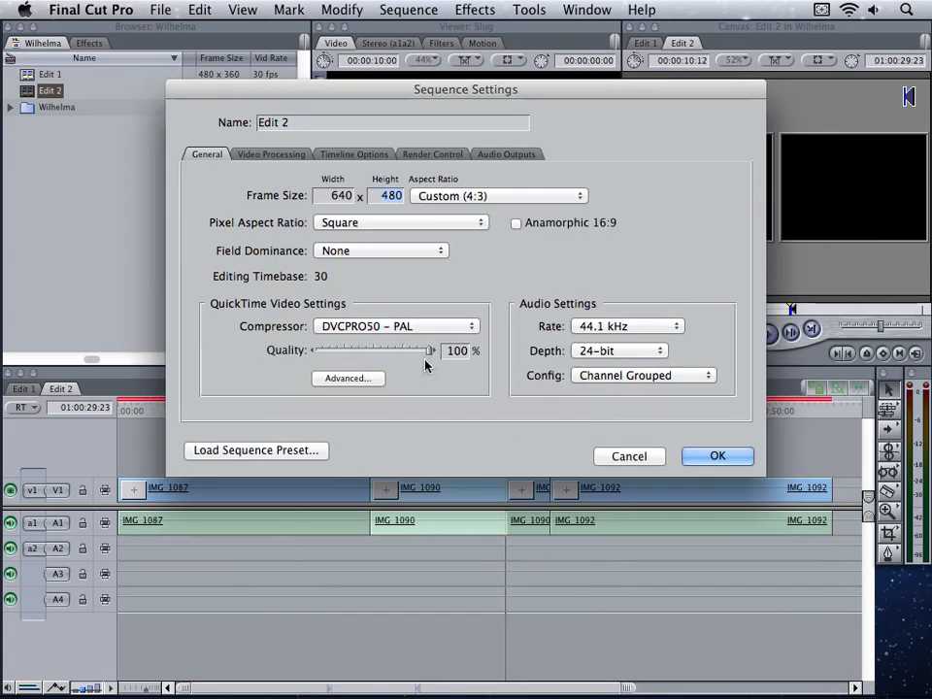
{"action": "double_click", "coordinate": [341, 197]}
{"action": "type", "text": "480"}
{"action": "key", "text": "Tab"}
Following the notes, set Edit 2's pixel aspect ratio to PAL - CCIR 601 (720x576) and its compressor to DV - PAL.
{"action": "key", "text": "super+Tab"}
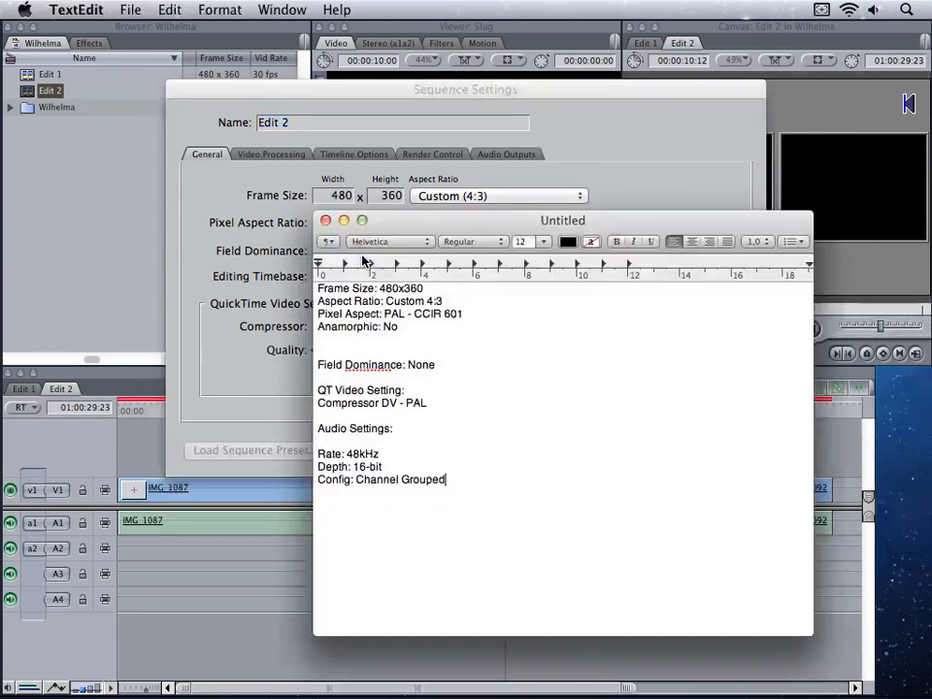
{"action": "left_click_drag", "start_coordinate": [388, 224], "coordinate": [574, 198]}
{"action": "key", "text": "super+Tab"}
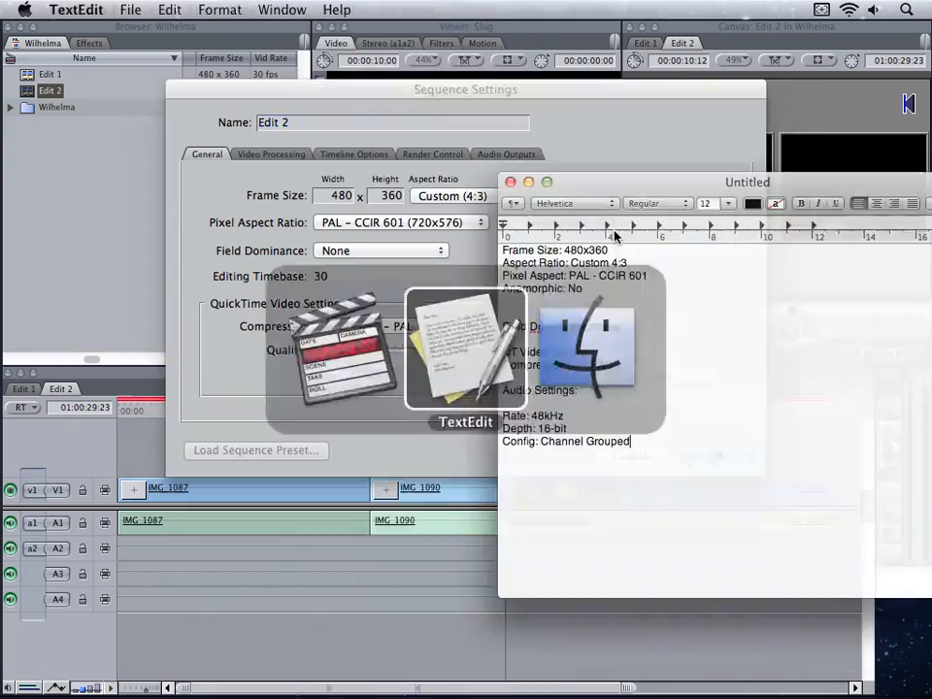
{"action": "left_click", "coordinate": [398, 326]}
{"action": "left_click", "coordinate": [464, 84]}
{"action": "left_click_drag", "start_coordinate": [722, 180], "coordinate": [159, 163]}
{"action": "key", "text": "super+Tab"}
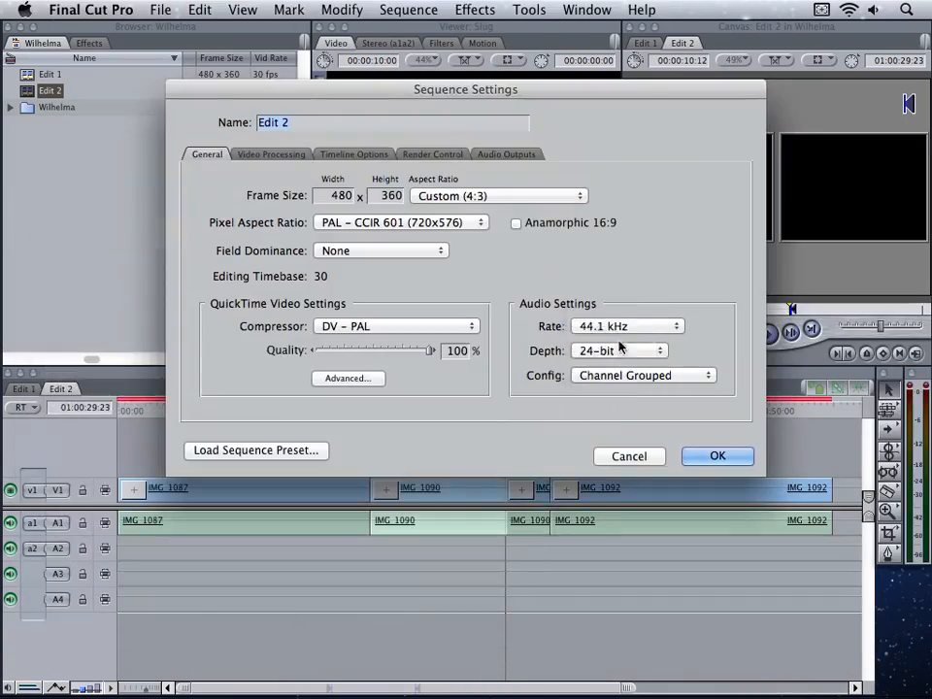
Set Edit 2's audio rate to 48 kHz and depth to 16-bit, and check against the notes.
{"action": "left_click", "coordinate": [618, 325]}
{"action": "left_click", "coordinate": [618, 342]}
{"action": "left_click", "coordinate": [616, 351]}
{"action": "left_click", "coordinate": [615, 336]}
{"action": "key", "text": "super+Tab"}
{"action": "left_click_drag", "start_coordinate": [227, 146], "coordinate": [450, 126]}
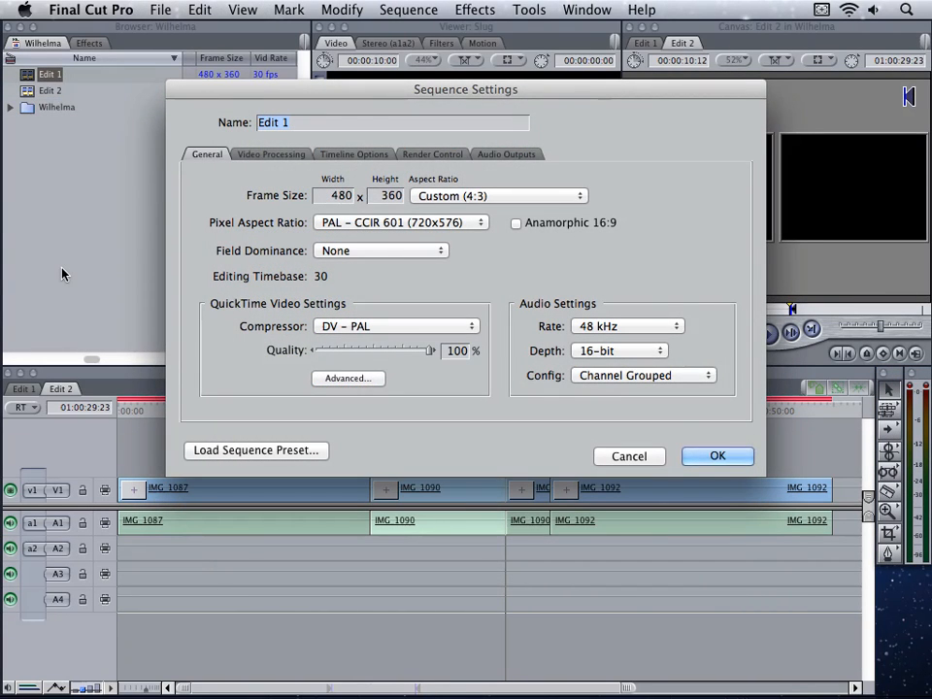
Take a system screenshot of the Edit 1 Sequence Settings window and open the resulting image file from the desktop.
{"action": "key", "text": "super+shift+4"}
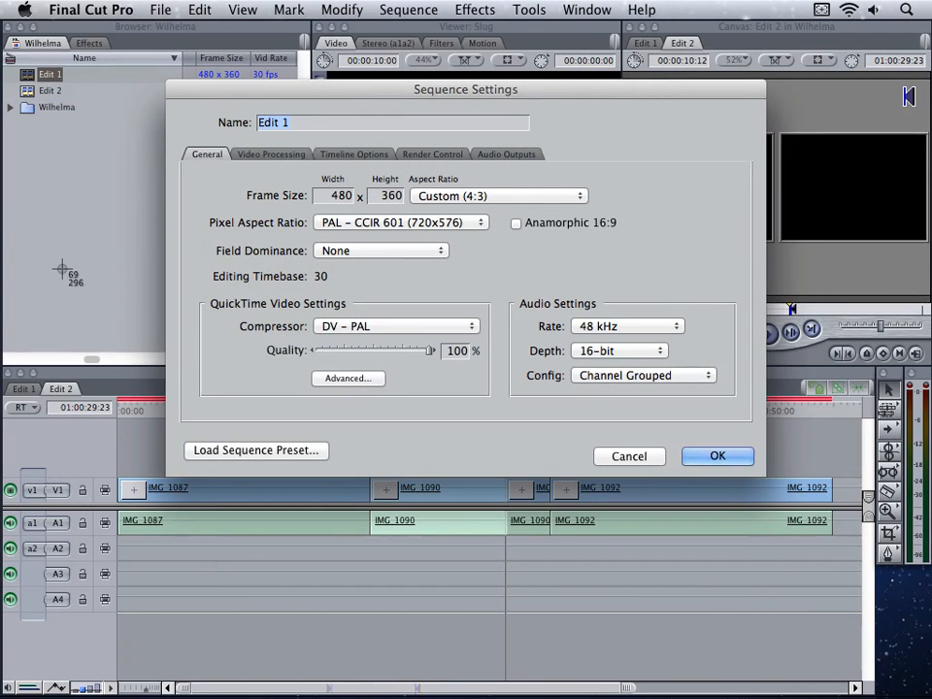
{"action": "key", "text": "space"}
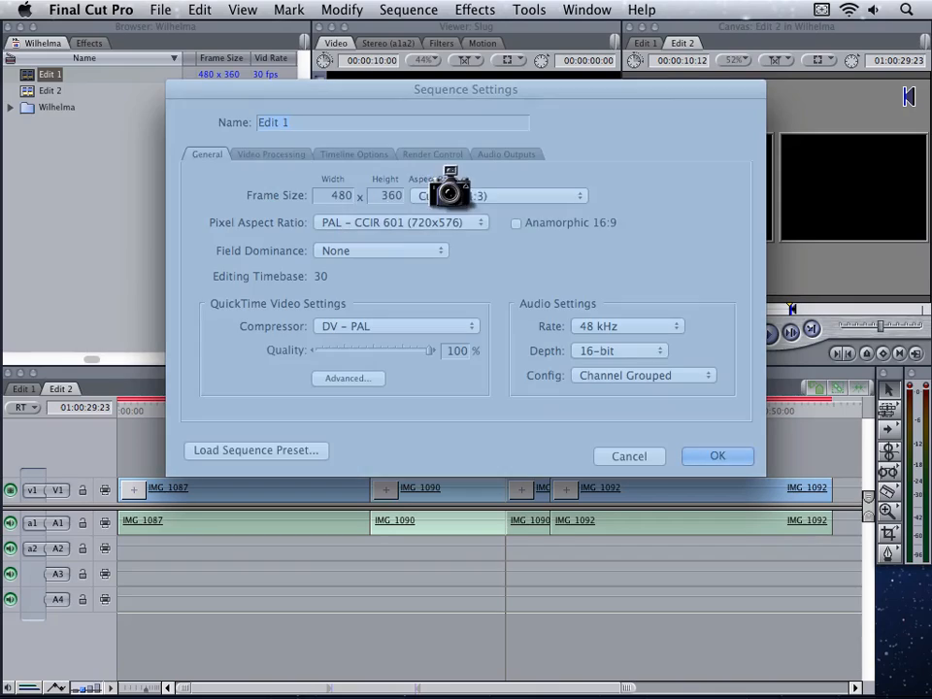
{"action": "left_click", "coordinate": [469, 182]}
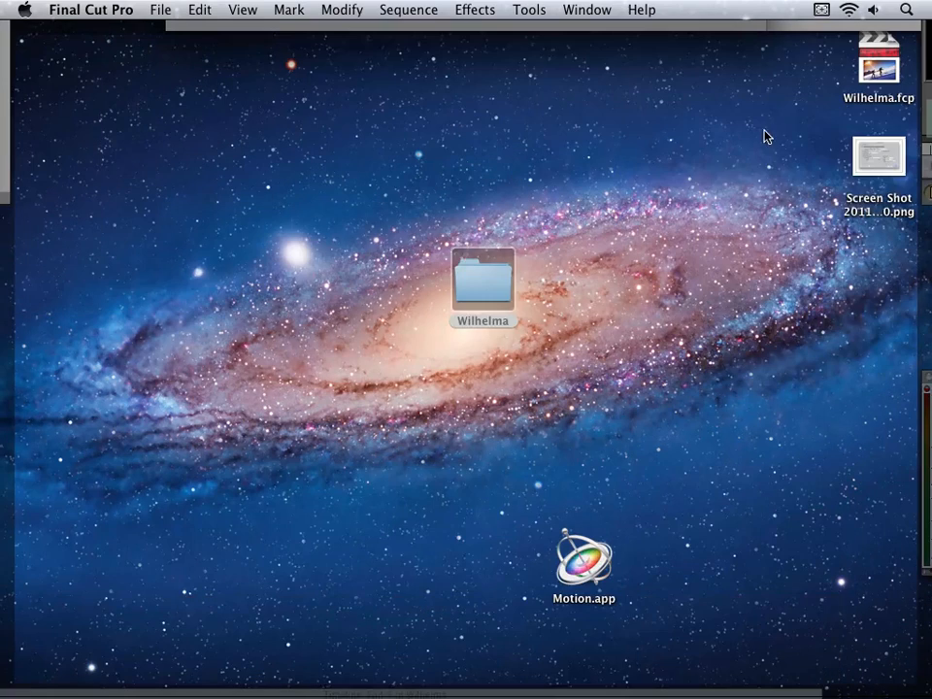
{"action": "left_click", "coordinate": [872, 174]}
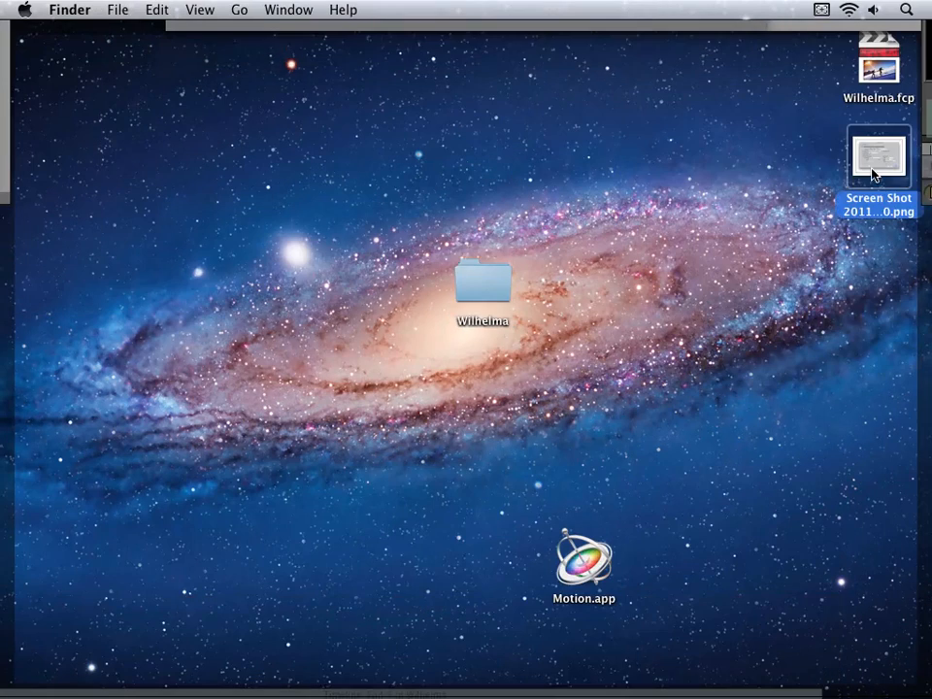
{"action": "double_click", "coordinate": [872, 175]}
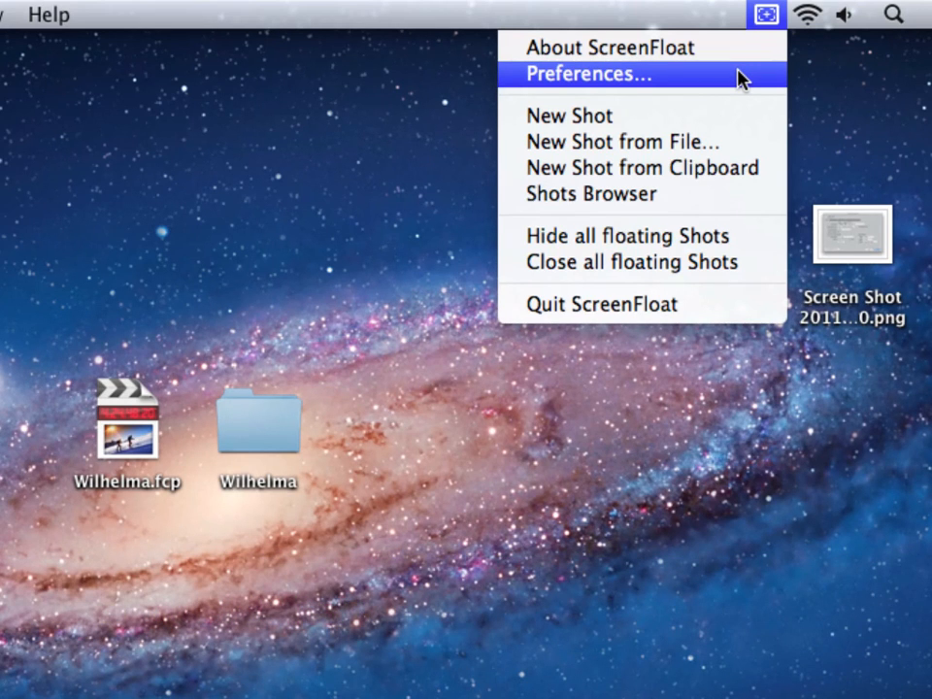
Open ScreenFloat's preferences and capture the Edit 1 Sequence Settings window in Final Cut Pro as a floating shot.
{"action": "left_click", "coordinate": [740, 78]}
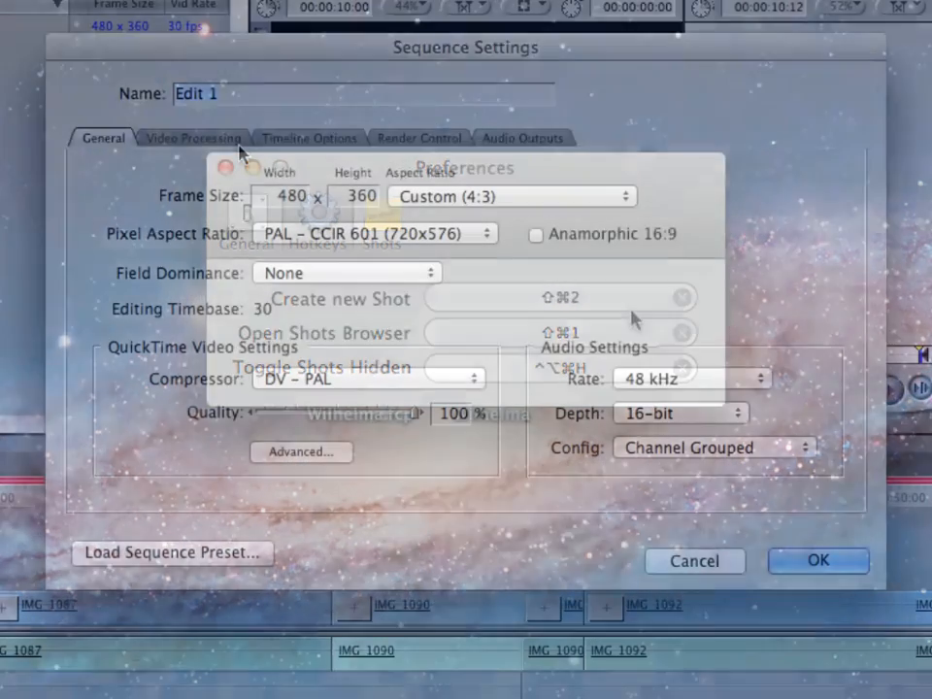
{"action": "key", "text": "shift+super+2"}
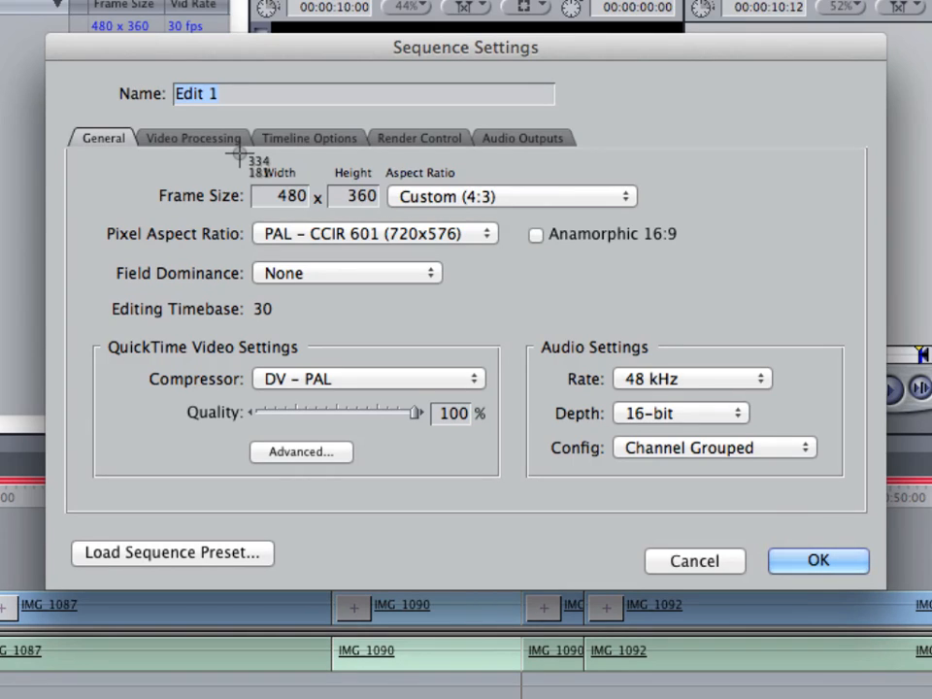
{"action": "key", "text": "space"}
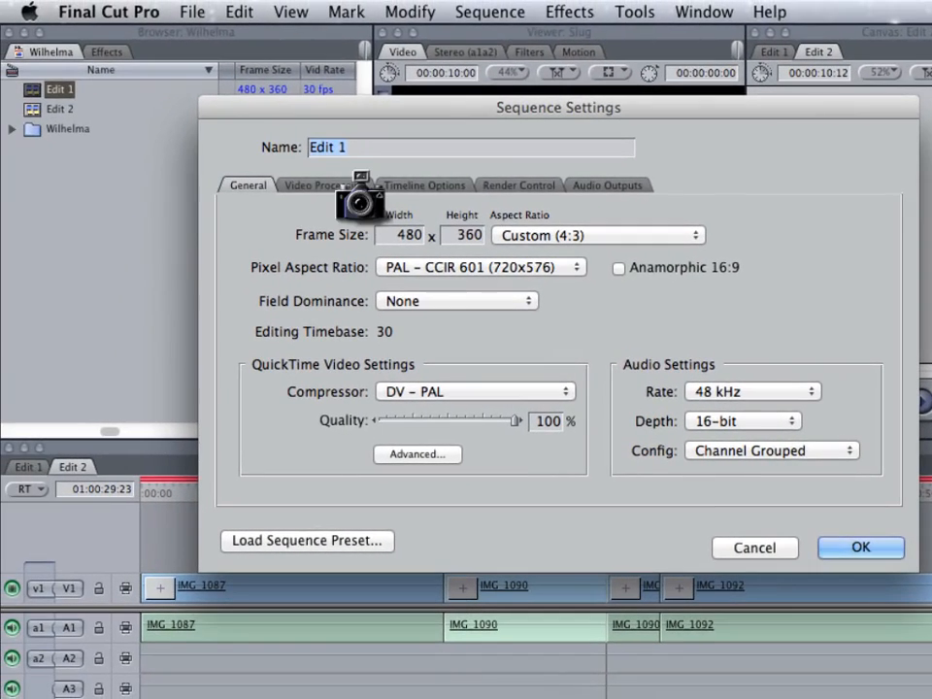
{"action": "left_click", "coordinate": [279, 172]}
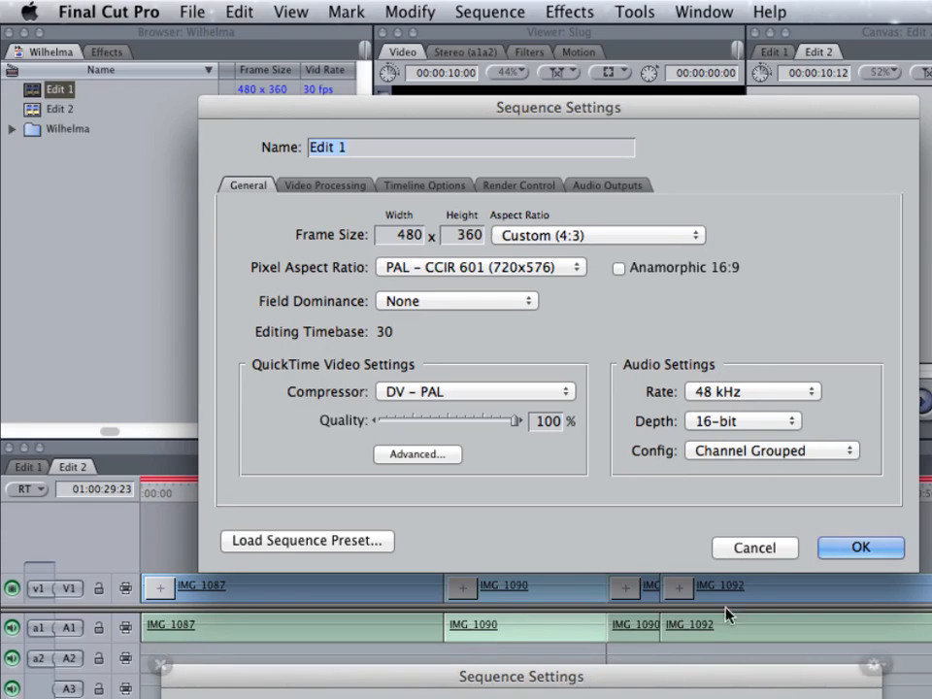
Cancel the Edit 1 settings and open the sequence settings of Edit 2 in the browser.
{"action": "left_click", "coordinate": [754, 548]}
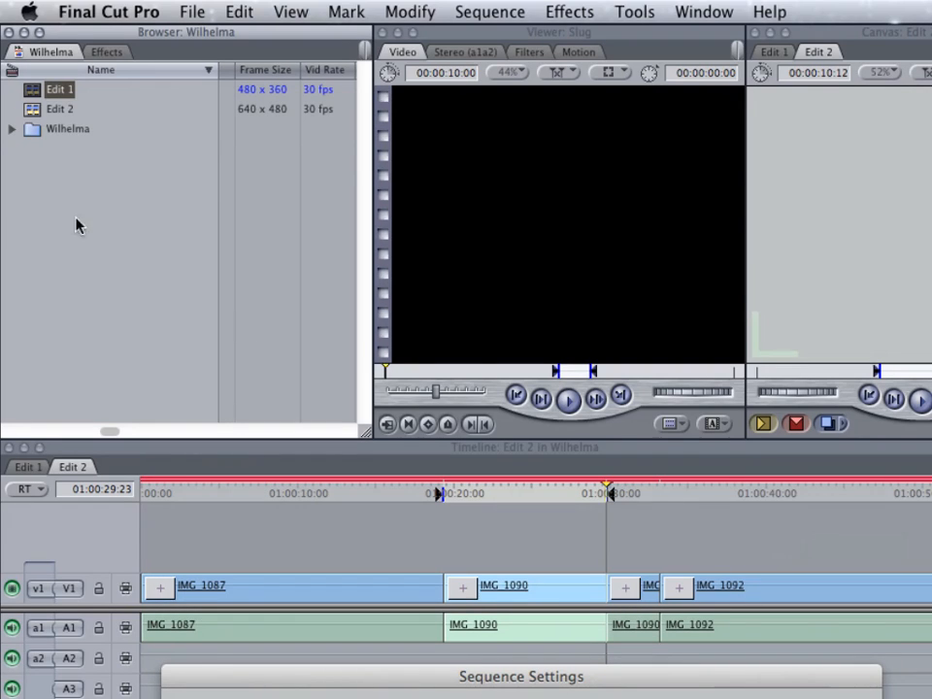
{"action": "right_click", "coordinate": [34, 110]}
{"action": "left_click", "coordinate": [73, 343]}
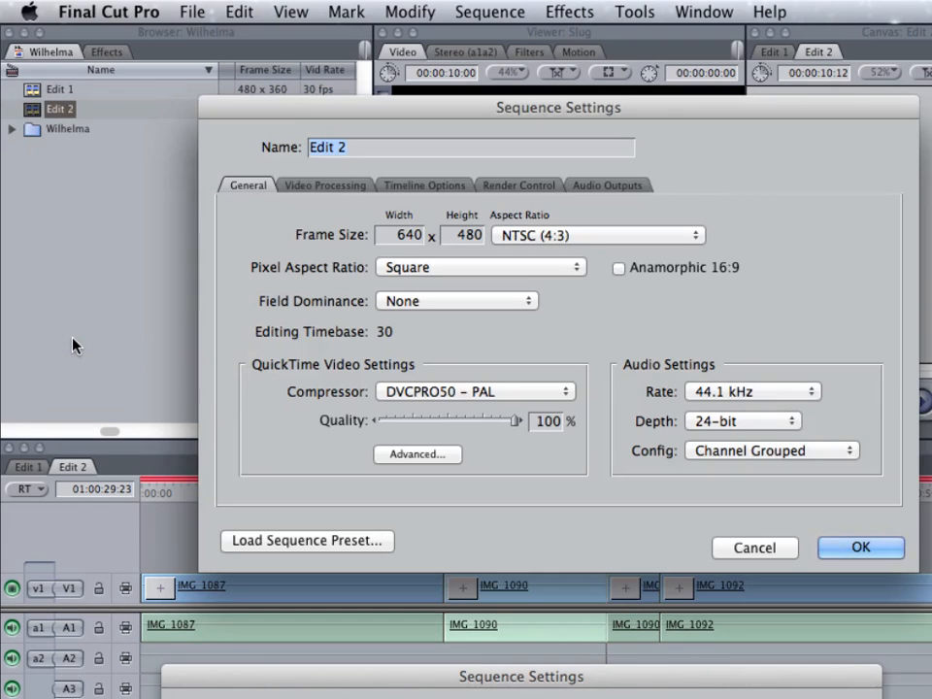